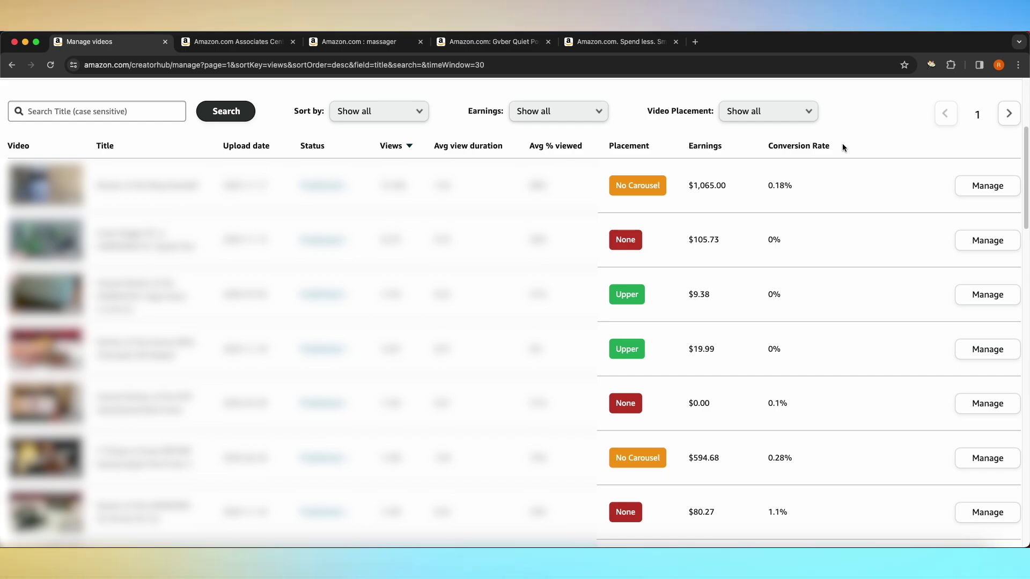
Highlight the Conversion Rate column heading and the top video's 0.18% conversion rate
drag(842, 143, 609, 143)
click(826, 143)
drag(830, 144, 768, 142)
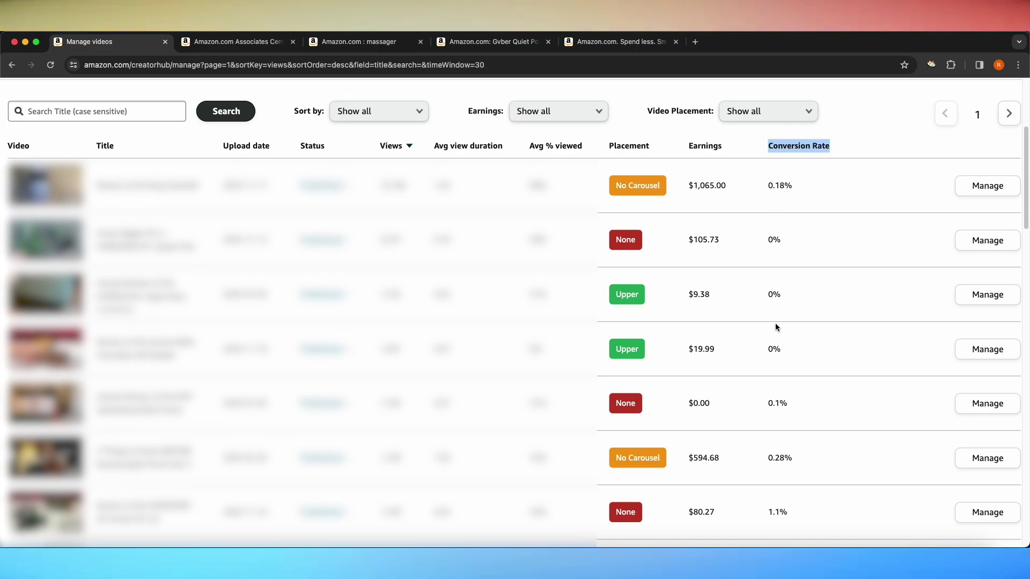
click(788, 184)
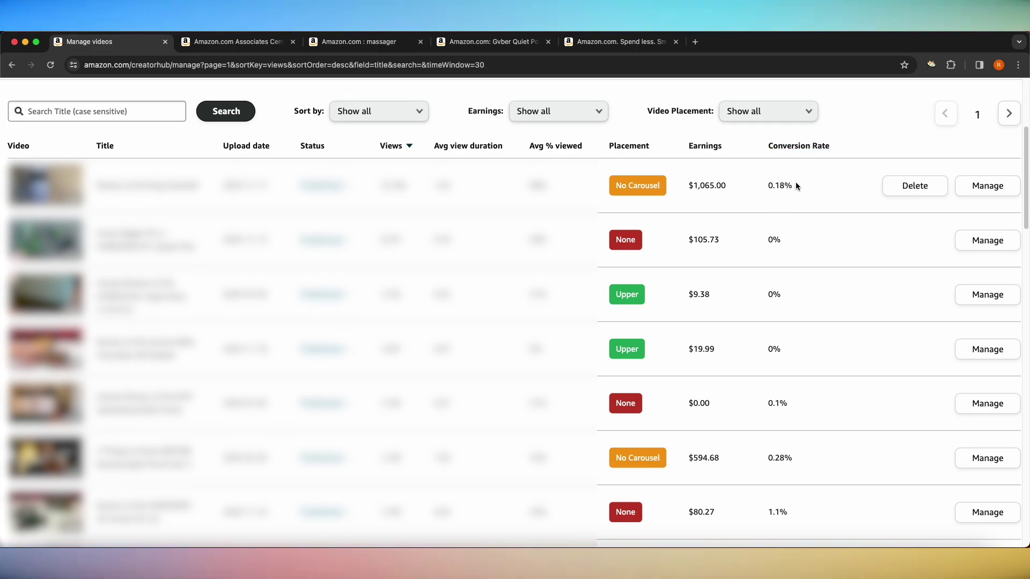
drag(796, 182, 768, 188)
mouse_move(550, 152)
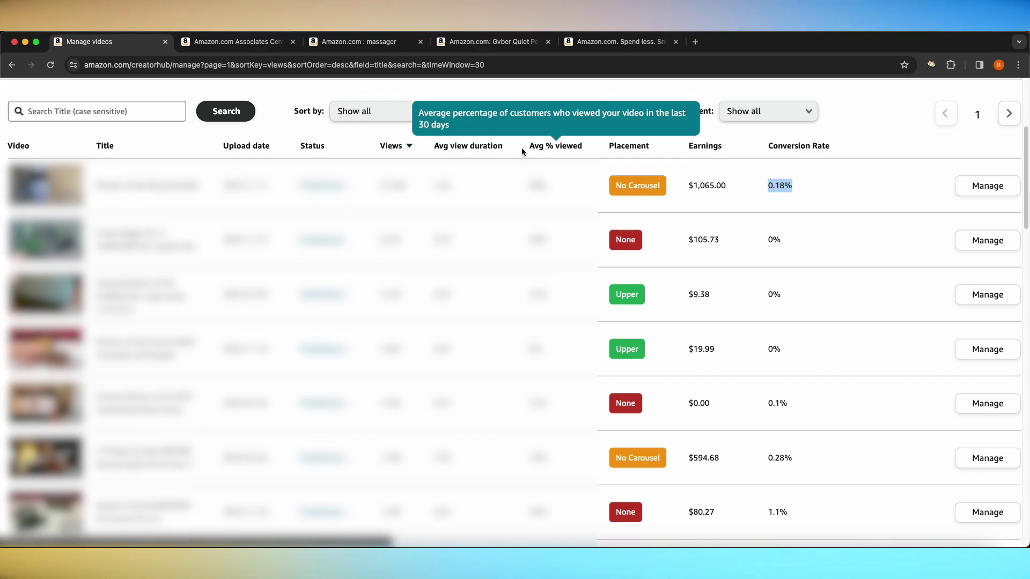
mouse_move(465, 149)
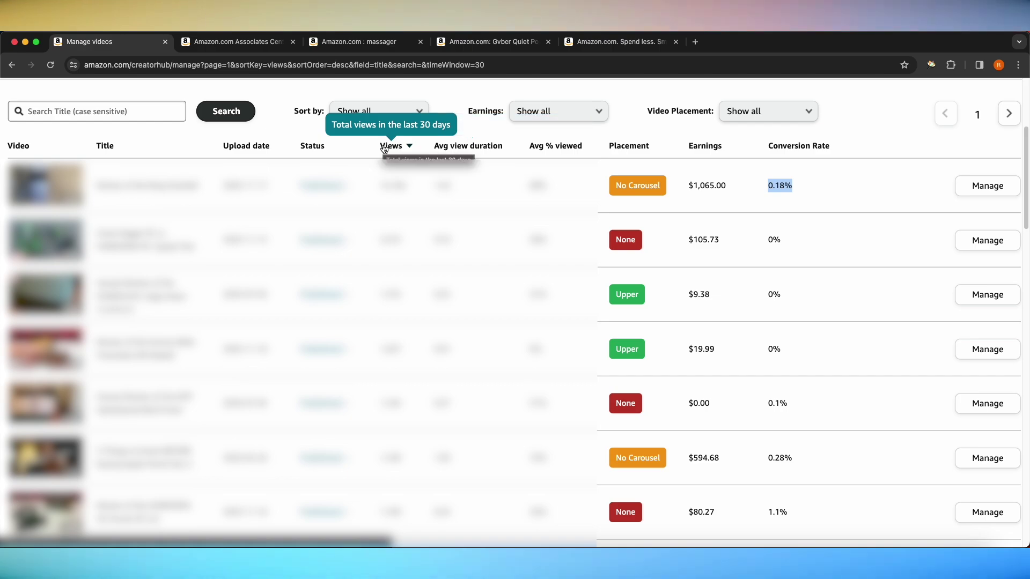
click(783, 290)
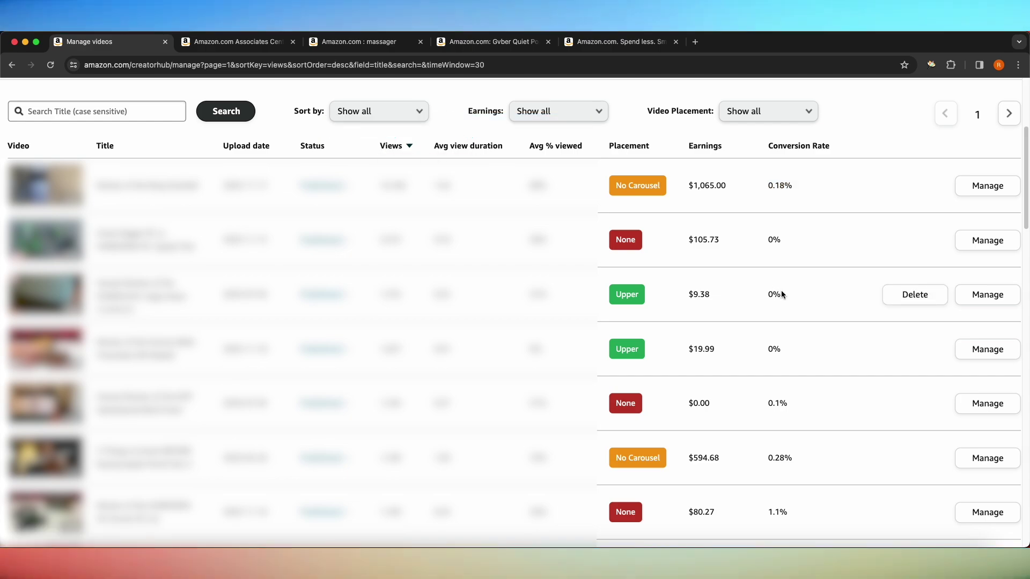
Point out the third video's 0% conversion rate and $9.38 earnings
drag(784, 291, 763, 297)
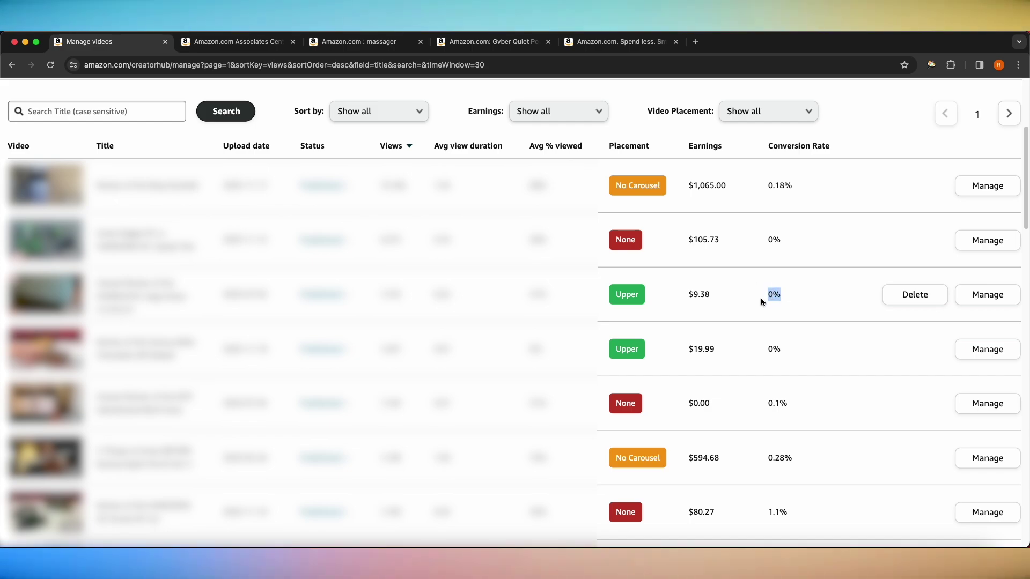
drag(716, 295, 687, 297)
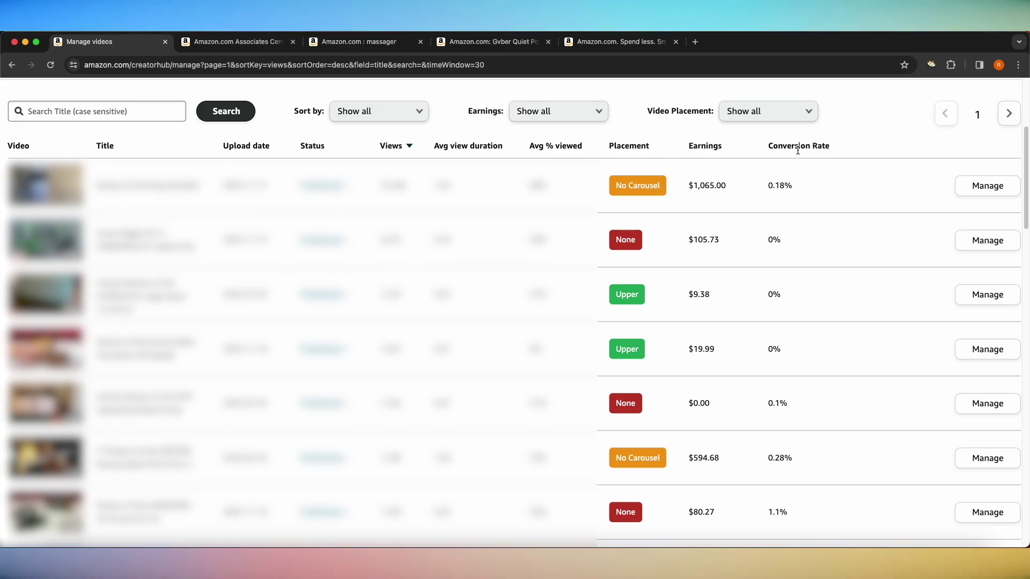
drag(766, 295, 784, 293)
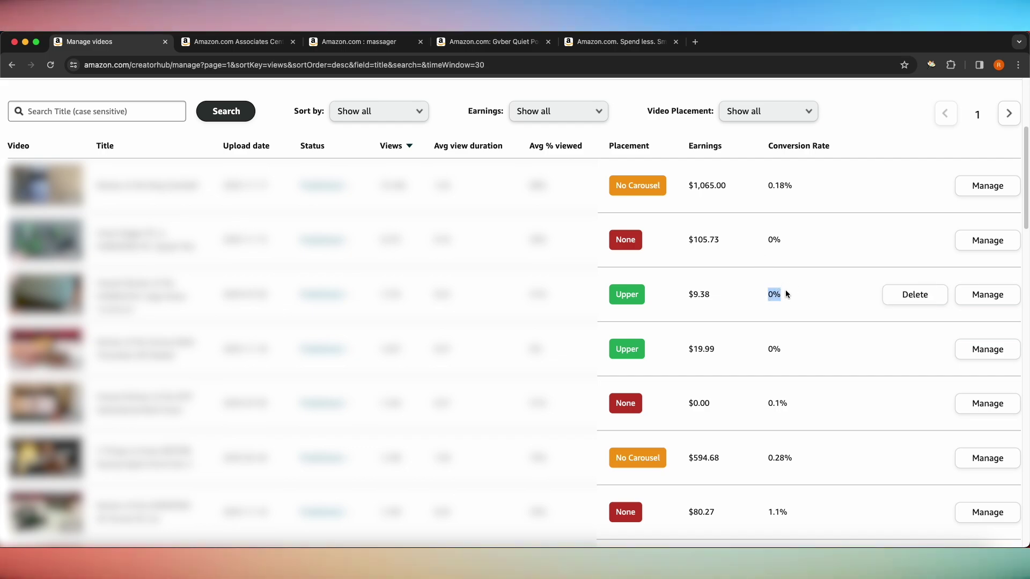
click(685, 389)
scroll(685, 388, up, 1)
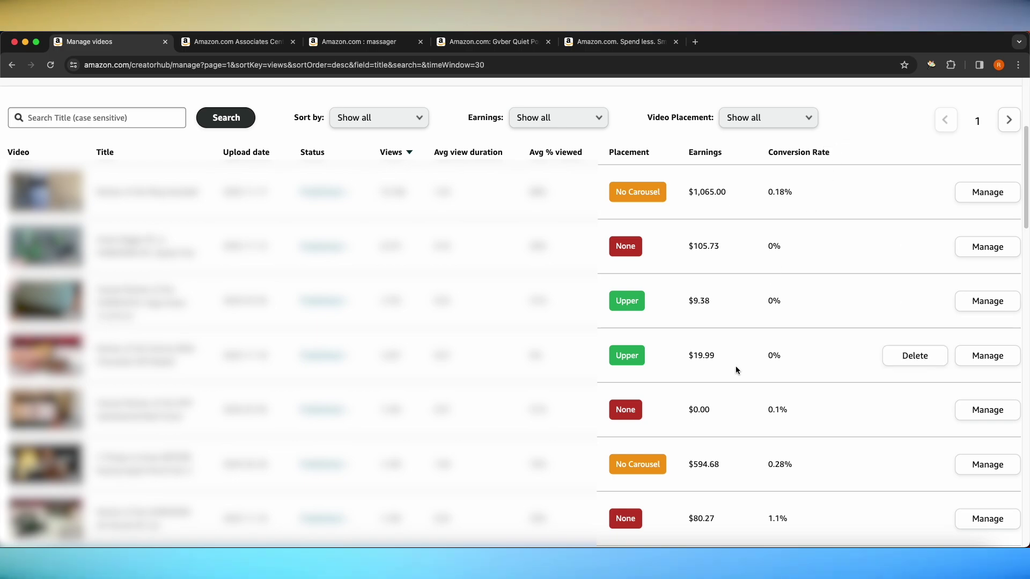
Point out a video's $0.00 earnings and 0.1% conversion rate, then the Earnings heading
drag(691, 410, 788, 412)
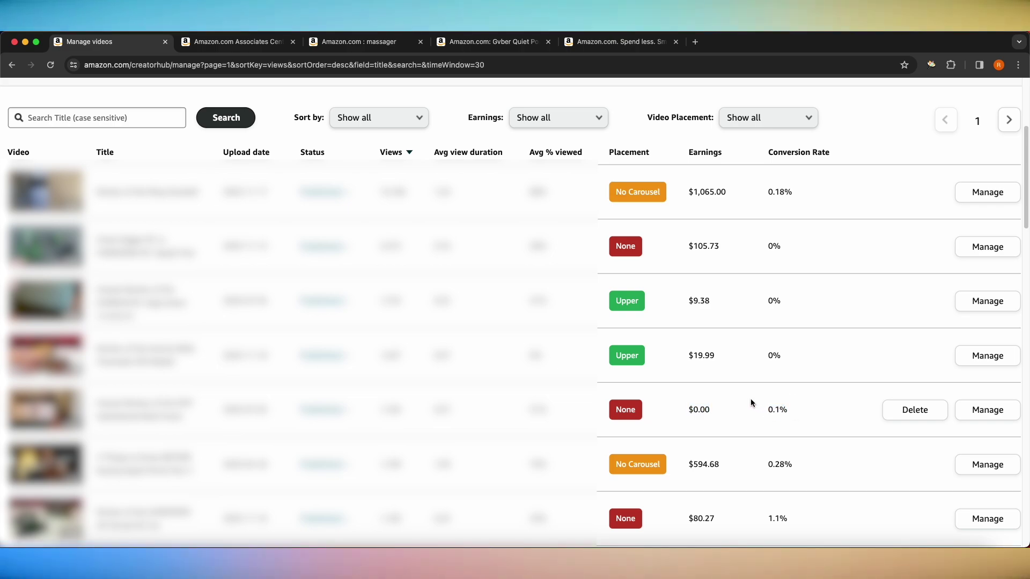
drag(722, 408, 687, 407)
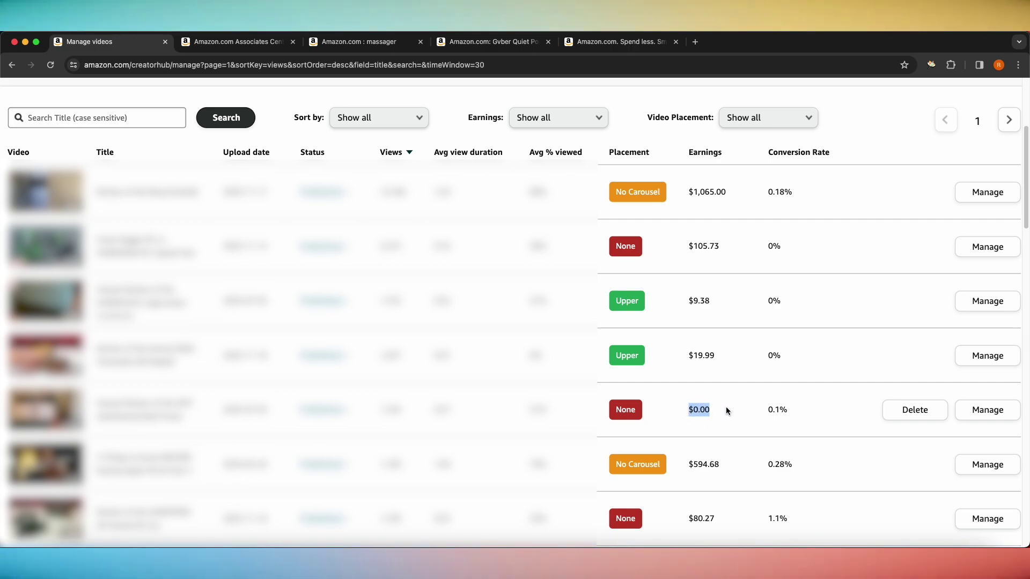
drag(761, 410, 781, 406)
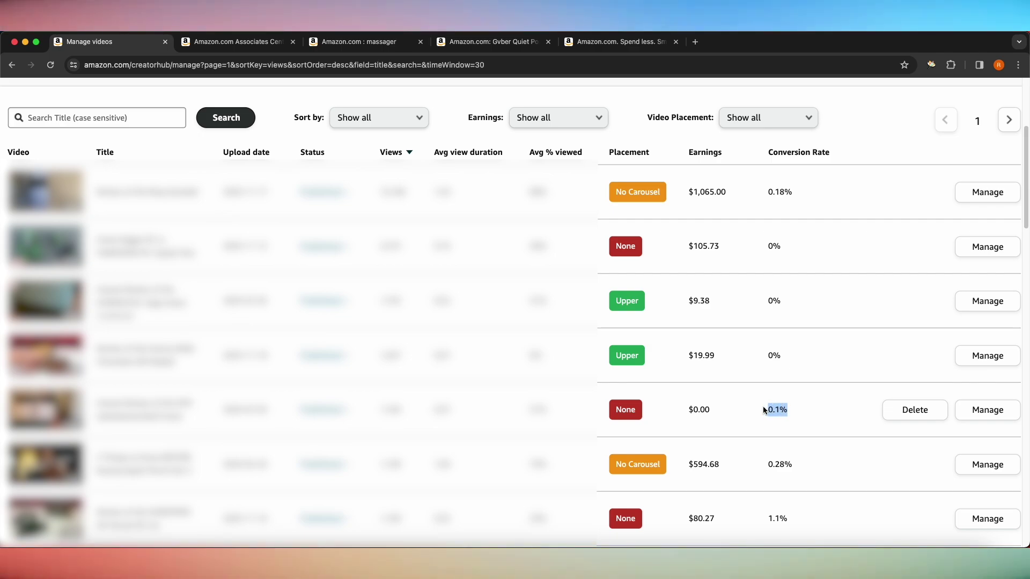
click(719, 405)
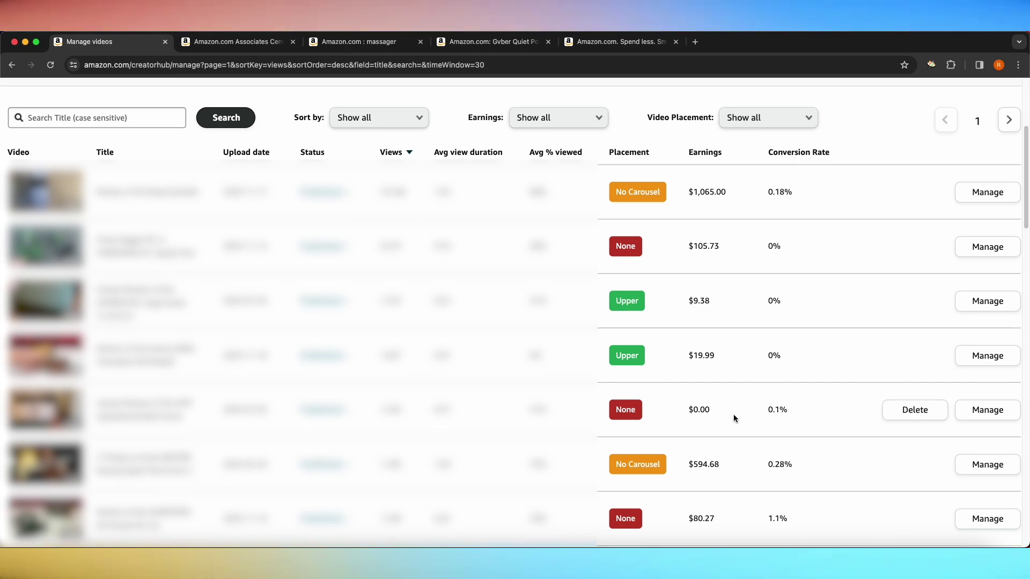
double_click(684, 153)
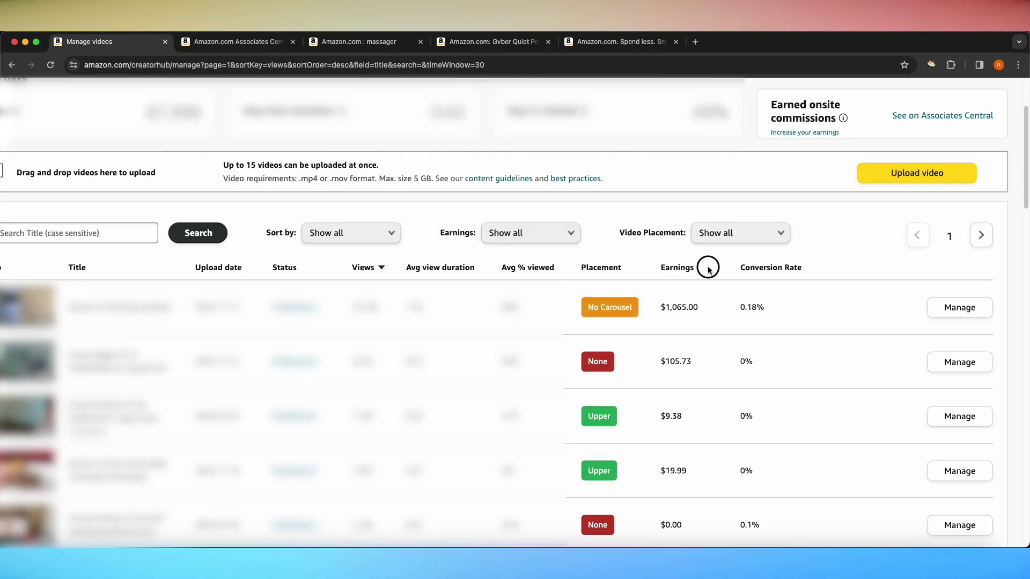
scroll(707, 322, up, 2)
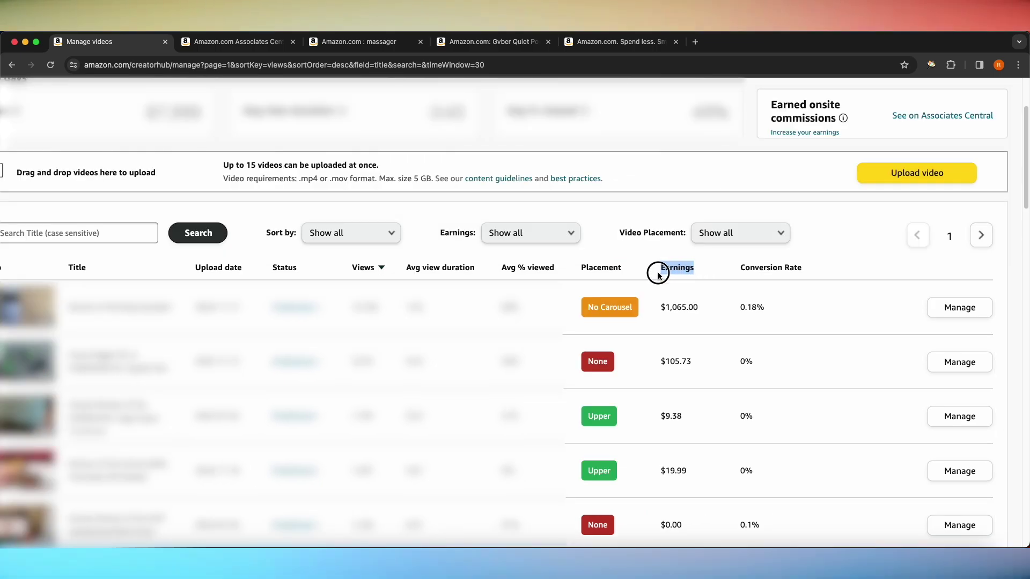
click(688, 288)
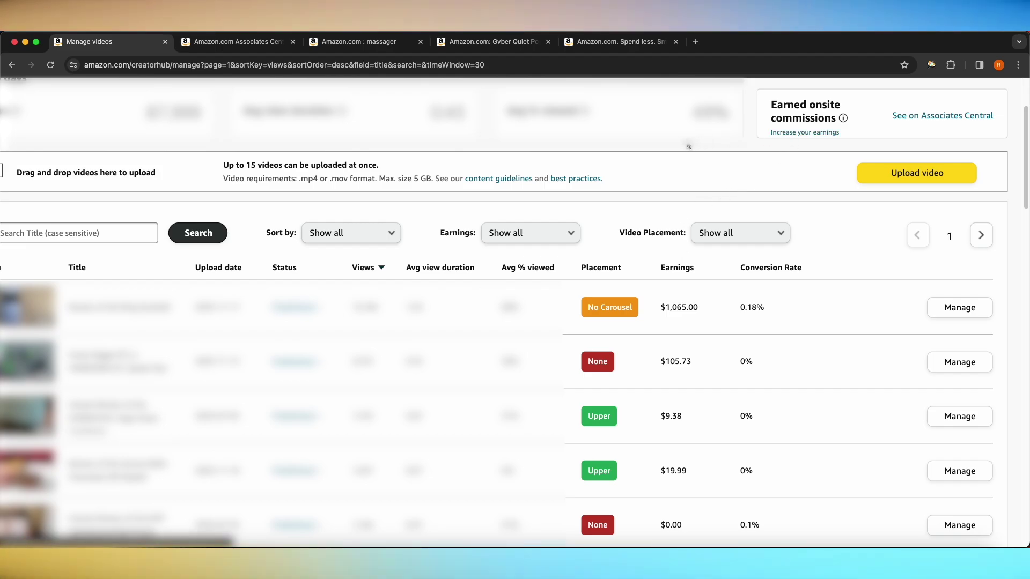
Check the Associates Central earnings report, then point out the $0.00 and $19.99 video earnings
click(791, 134)
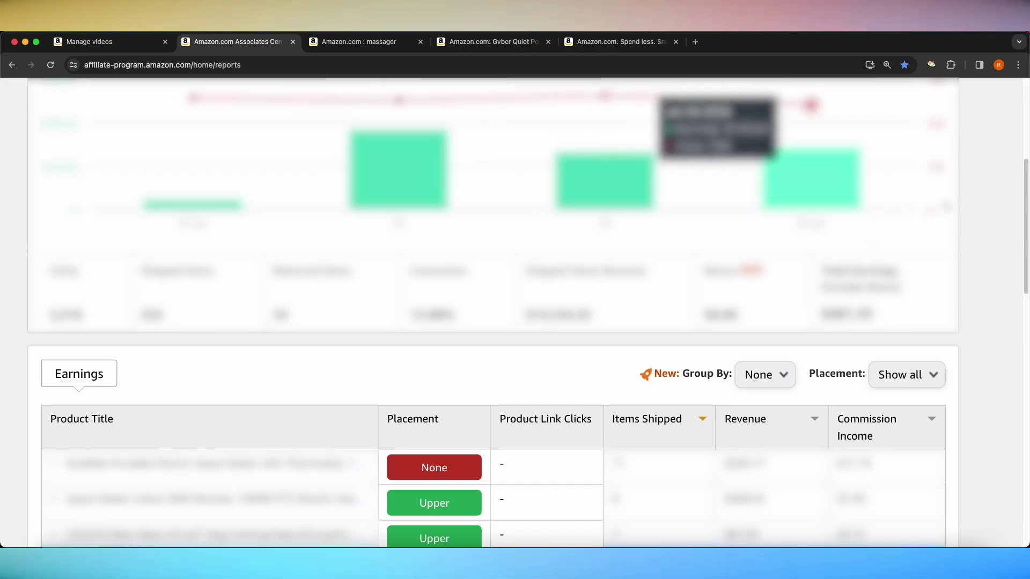
key(super+1)
mouse_move(677, 292)
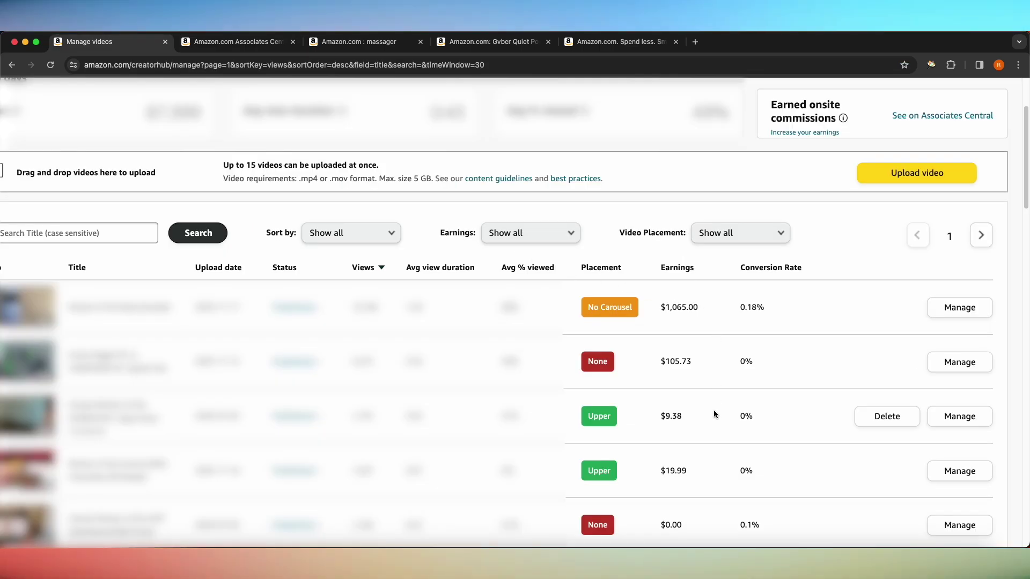
click(678, 527)
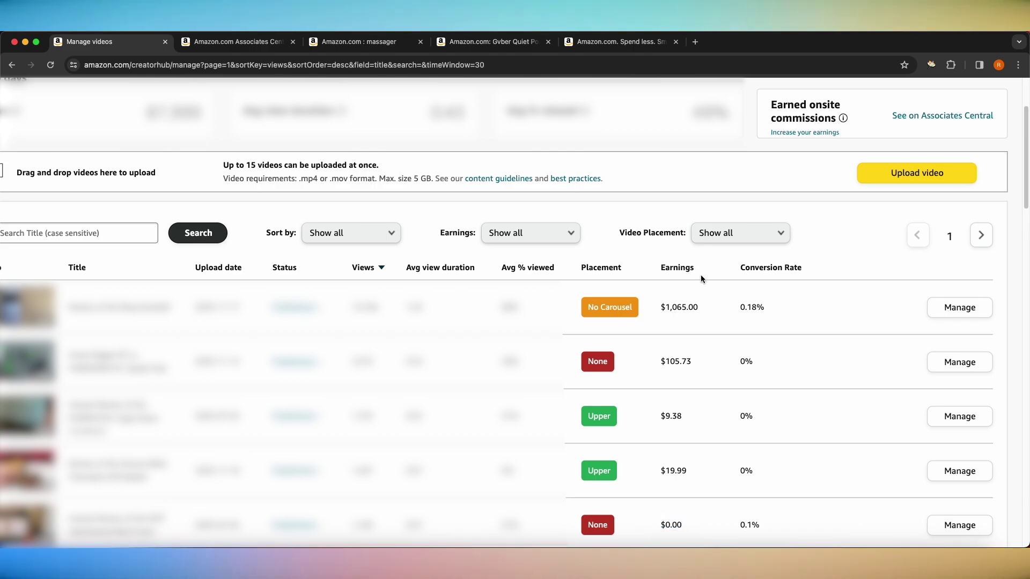
mouse_move(697, 361)
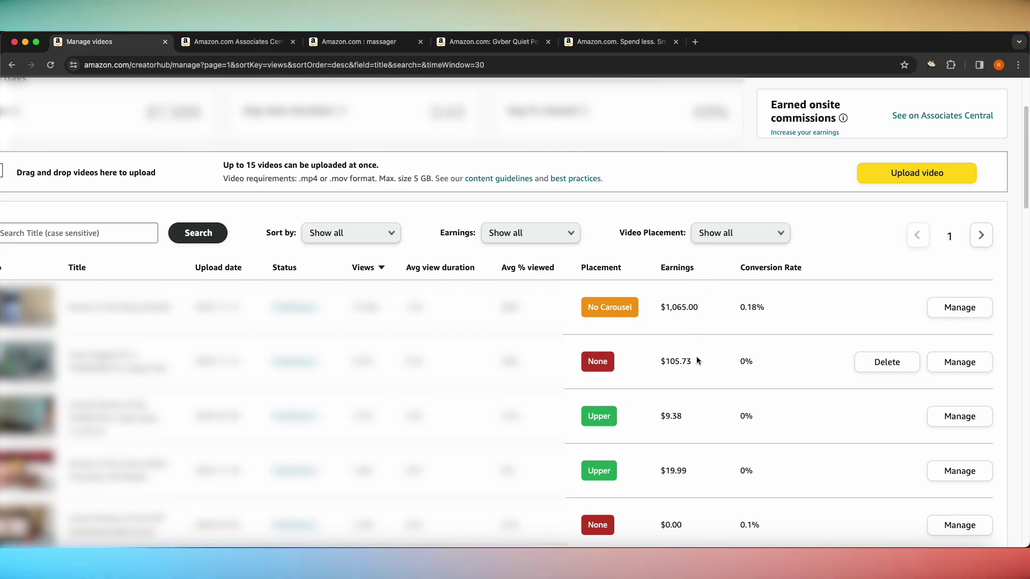
mouse_move(685, 425)
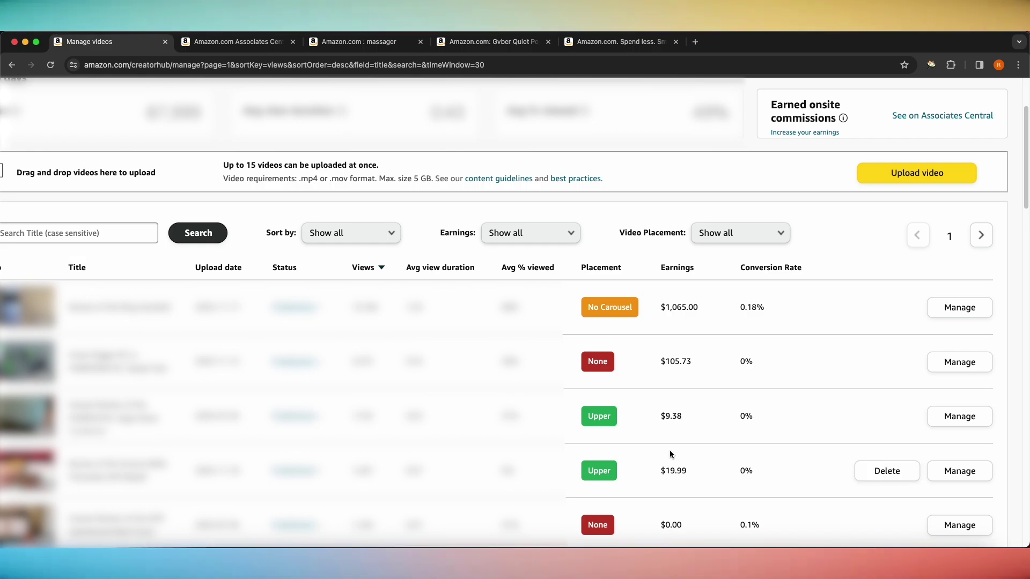
drag(661, 524, 680, 523)
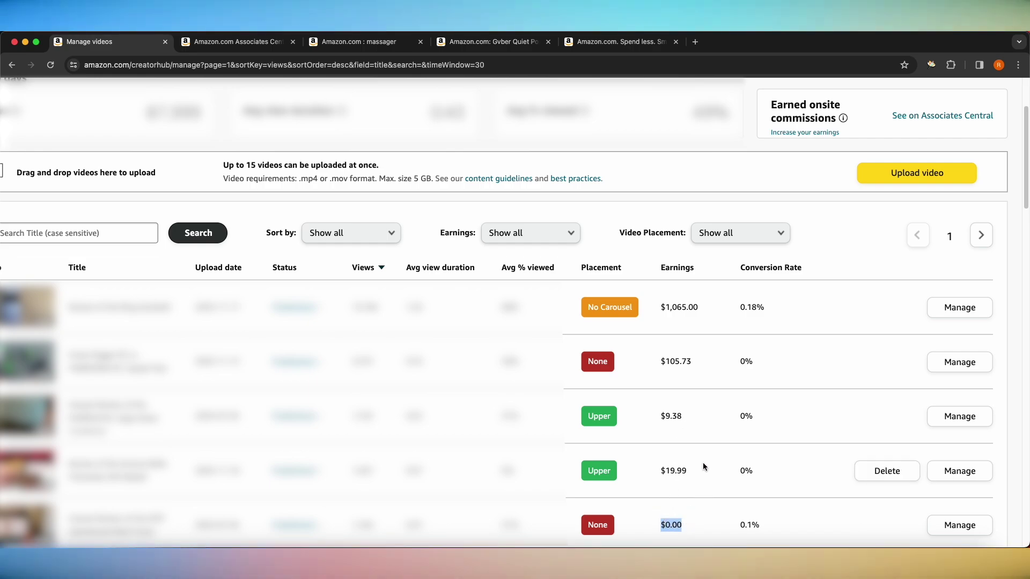
triple_click(677, 468)
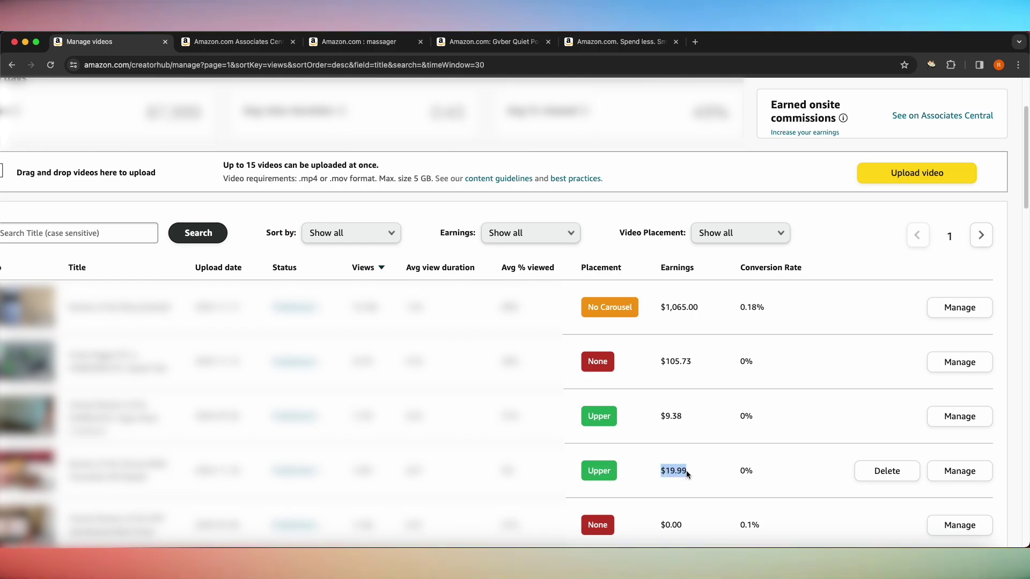
mouse_move(696, 418)
scroll(714, 284, down, 3)
scroll(713, 285, left, 1)
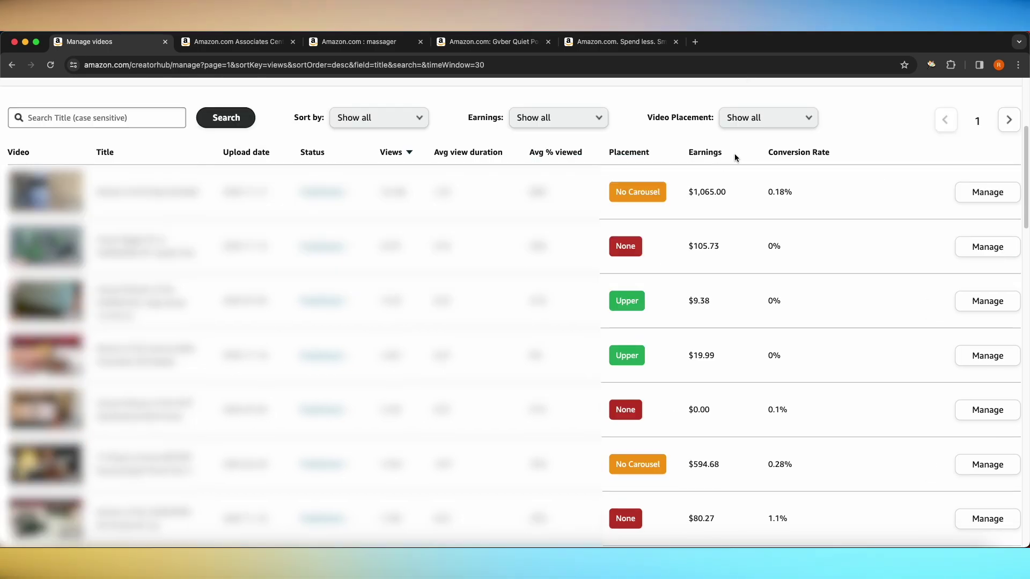
Highlight the Conversion Rate and Earnings headings and the $1,065.00 and $105.73 earnings
drag(756, 152, 835, 152)
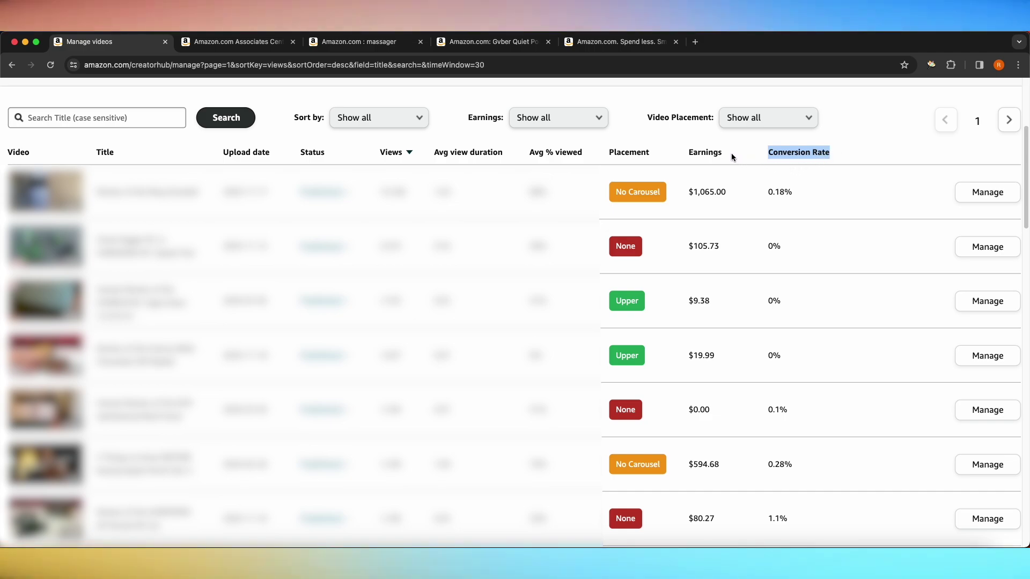
drag(732, 152, 692, 153)
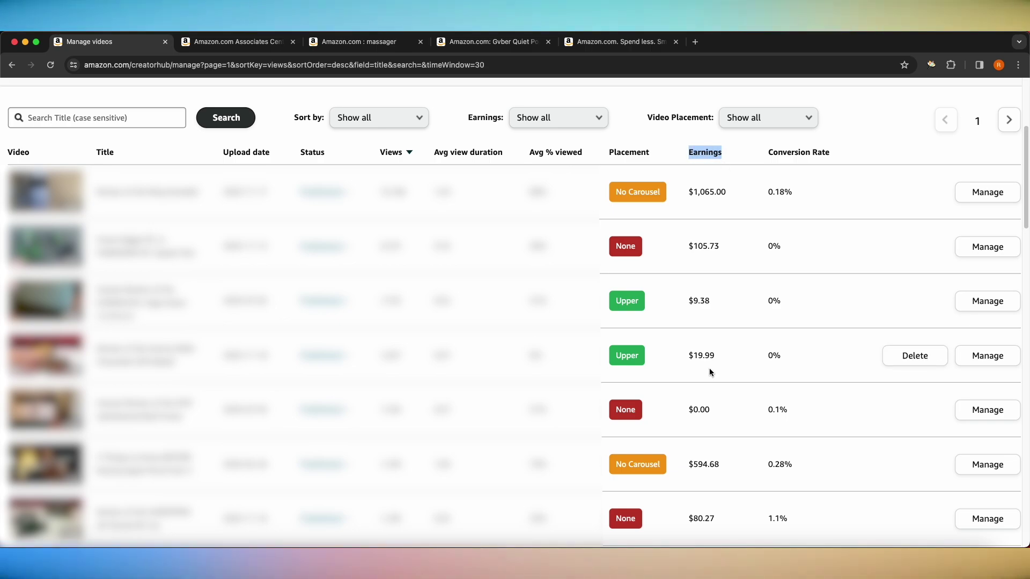
drag(729, 193, 686, 197)
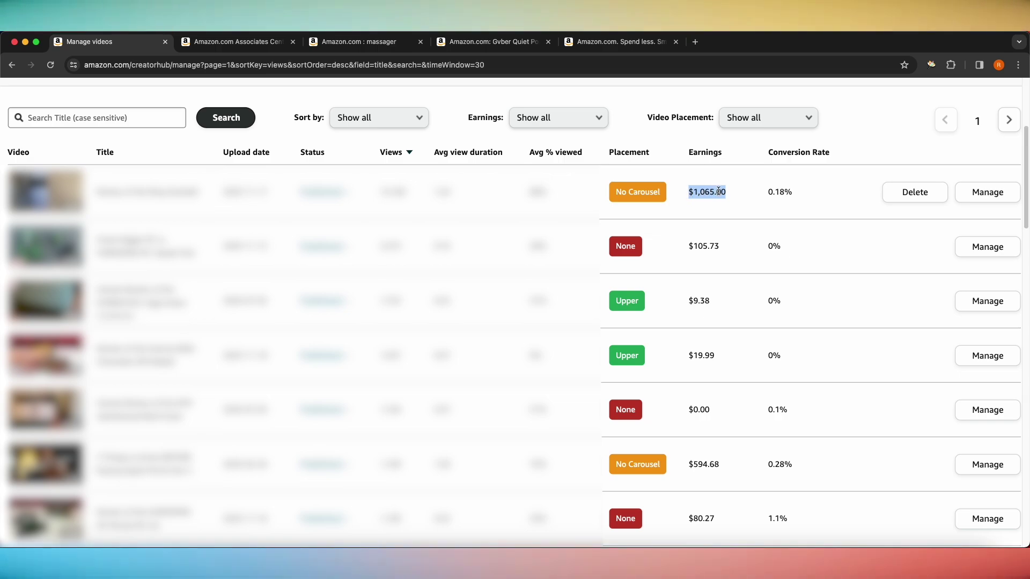
drag(731, 246, 689, 249)
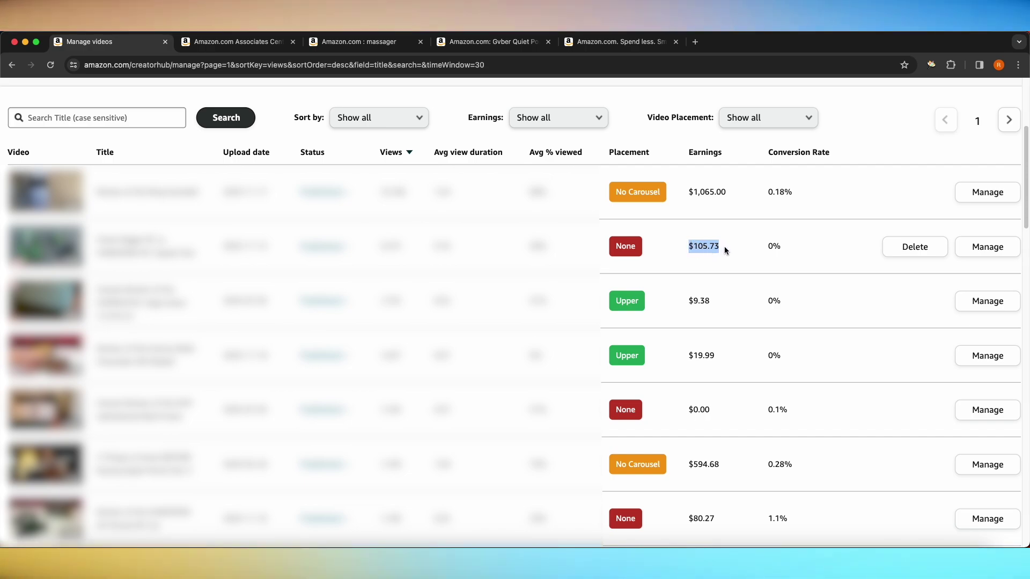
drag(724, 246, 689, 246)
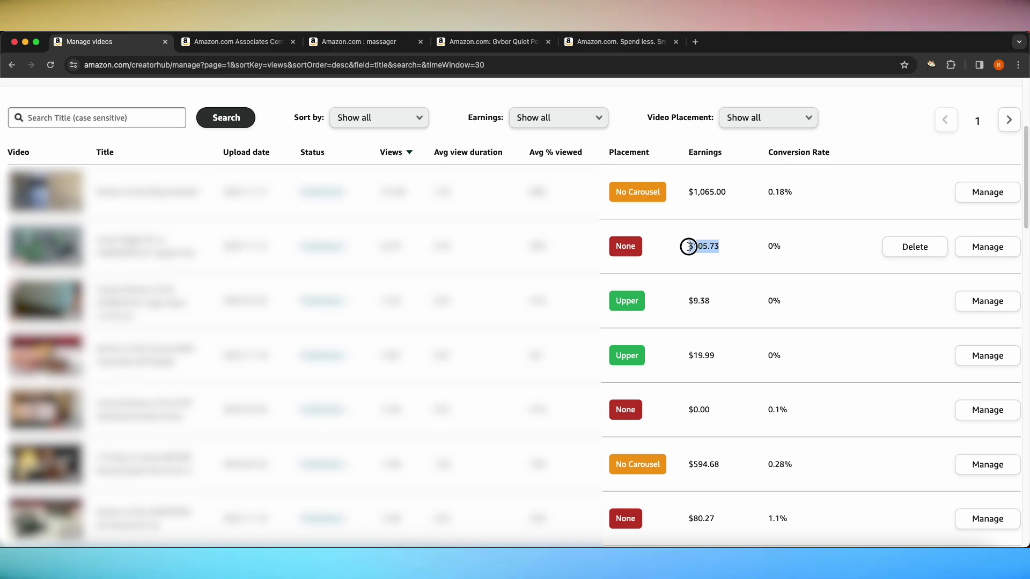
drag(732, 154, 689, 154)
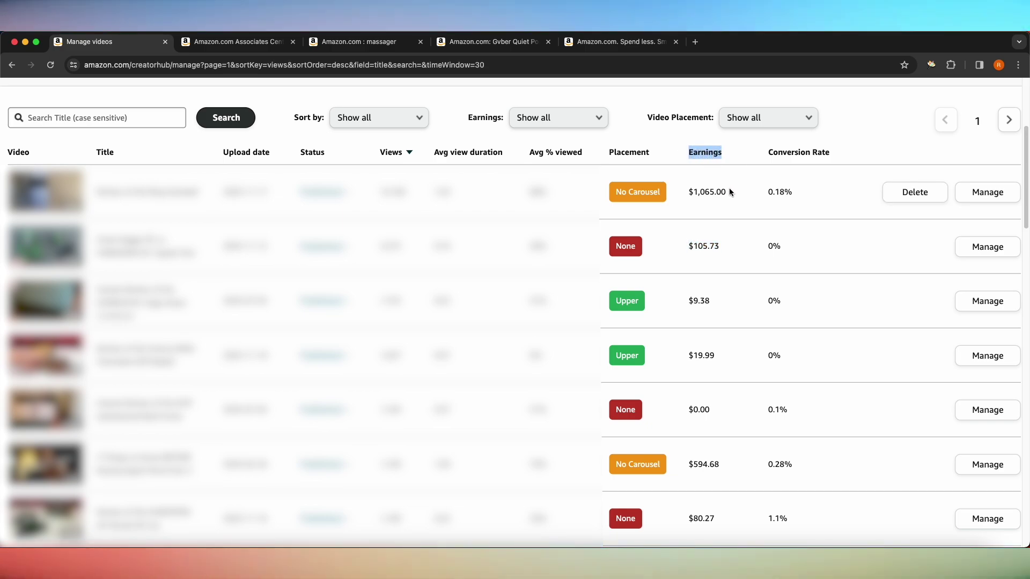
drag(729, 191, 688, 198)
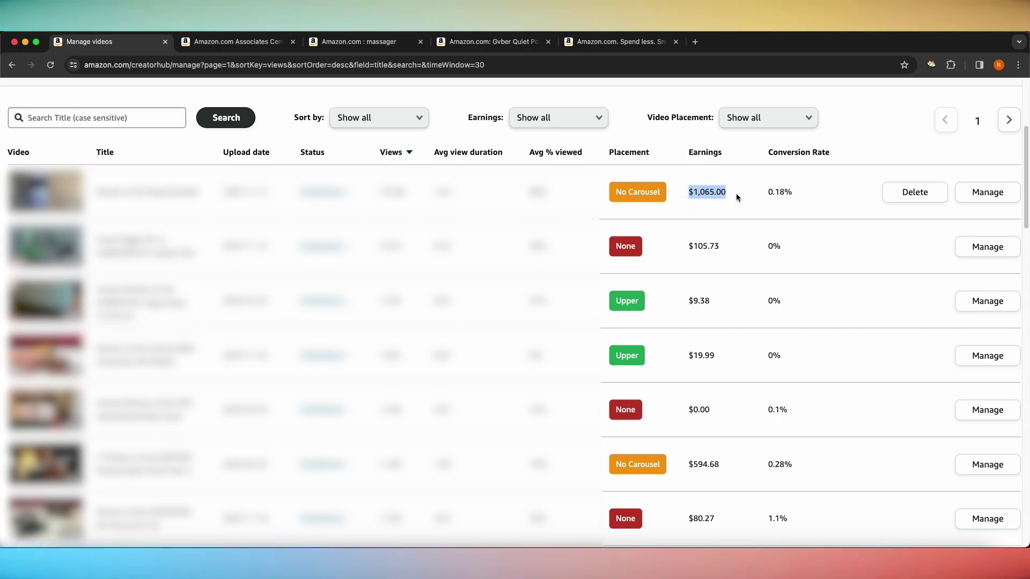
Select the first video's 0.18% conversion rate and $1,065.00 earnings figures
click(776, 192)
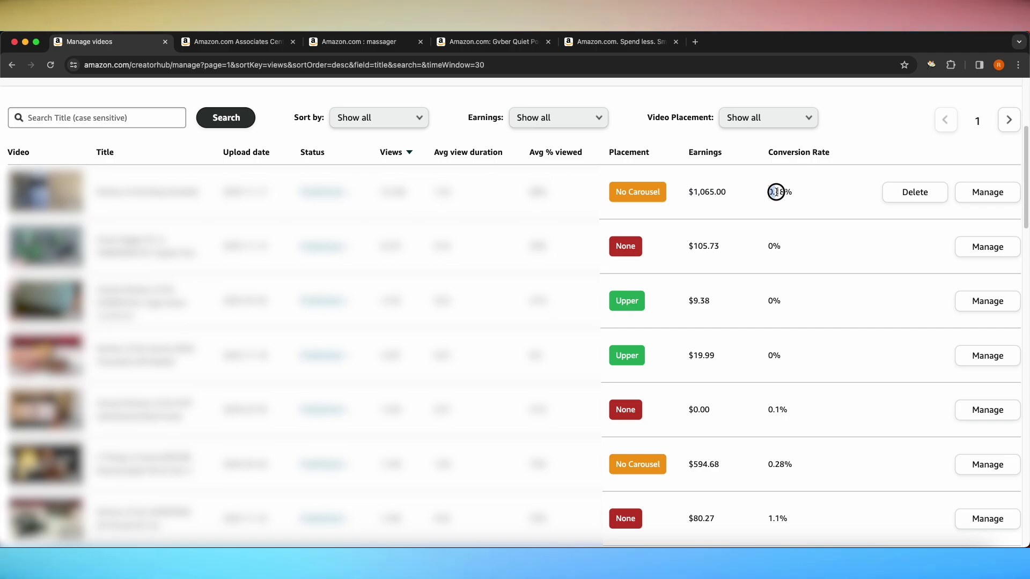
double_click(776, 192)
drag(734, 192, 686, 193)
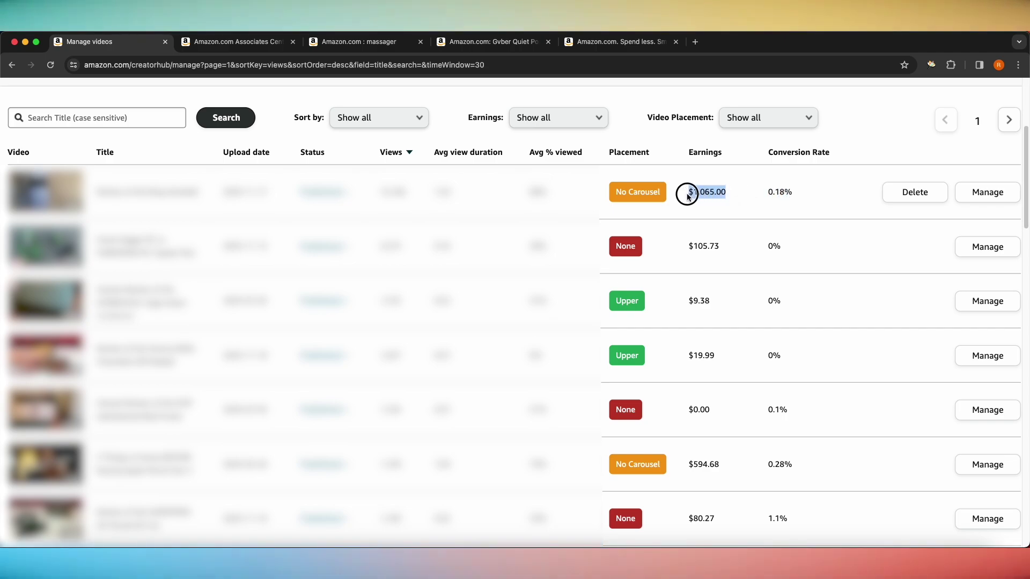
click(730, 191)
click(731, 197)
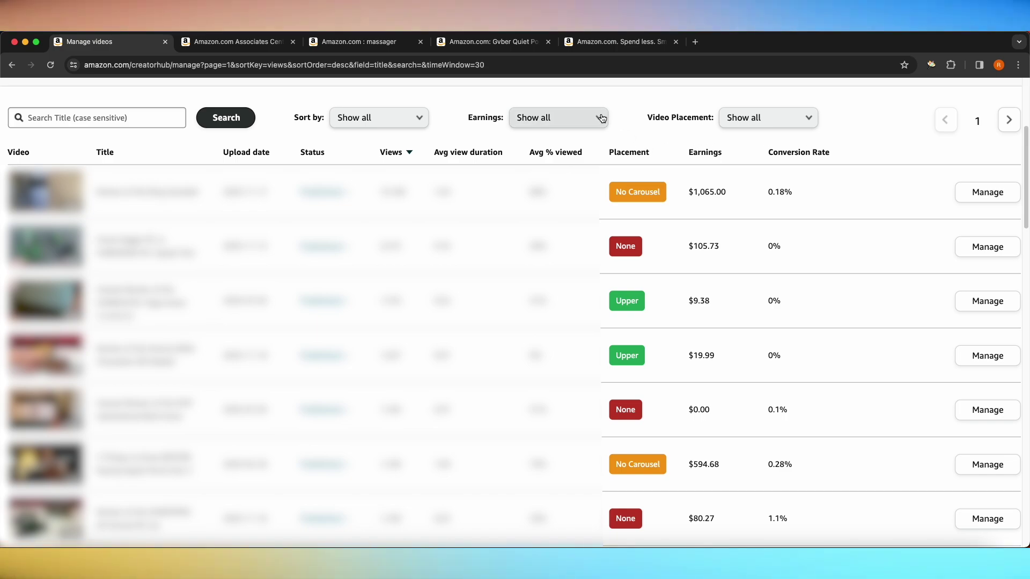
Filter videos by earnings of 50 and above, then 100 and above, then reset to all
click(562, 116)
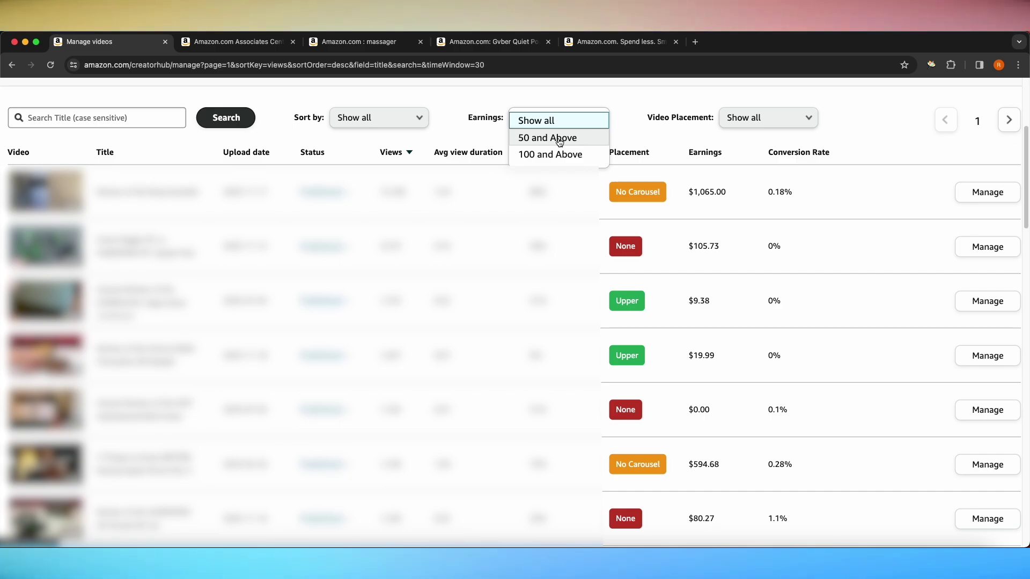
click(559, 139)
click(569, 130)
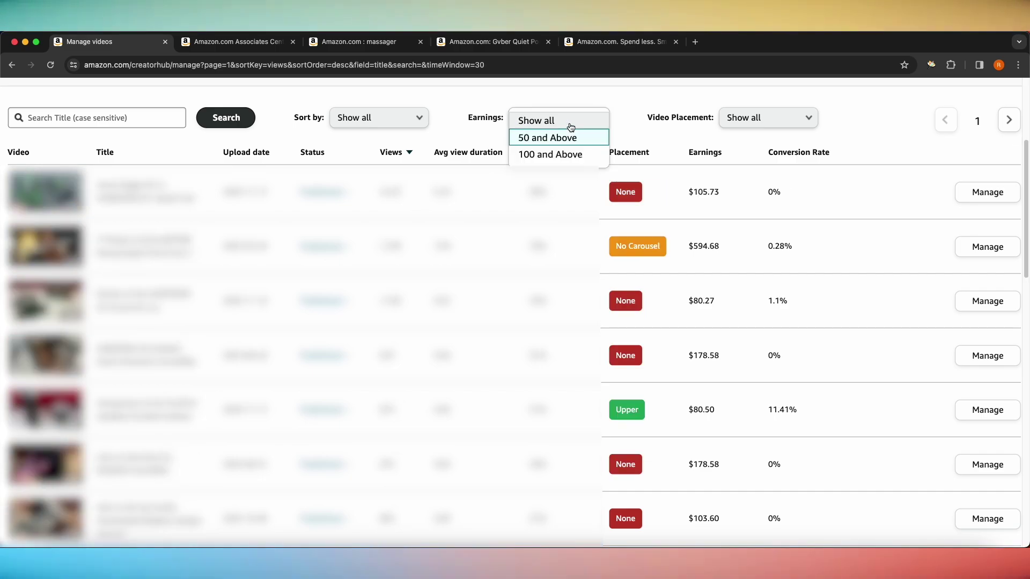
click(568, 154)
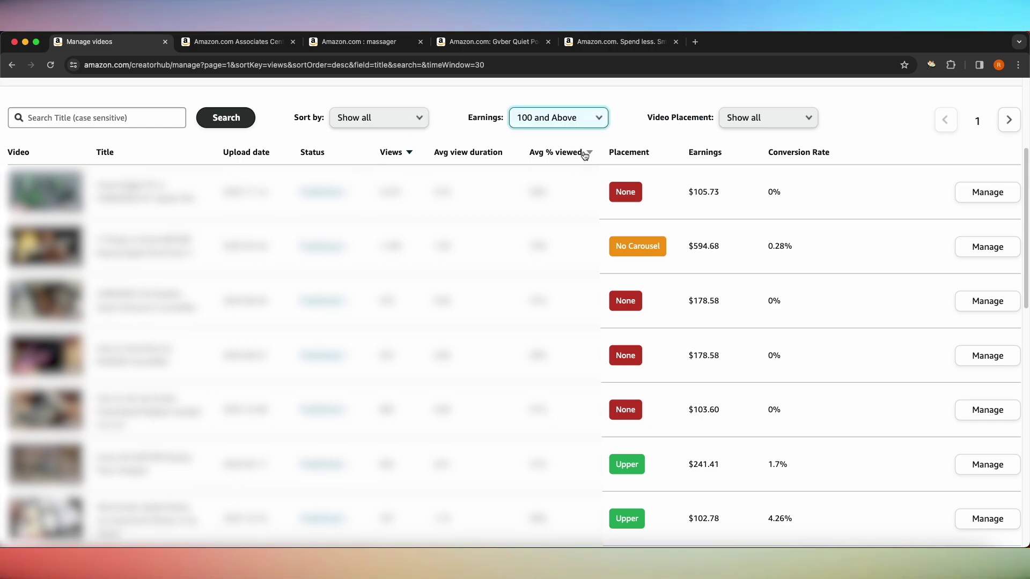
mouse_move(581, 155)
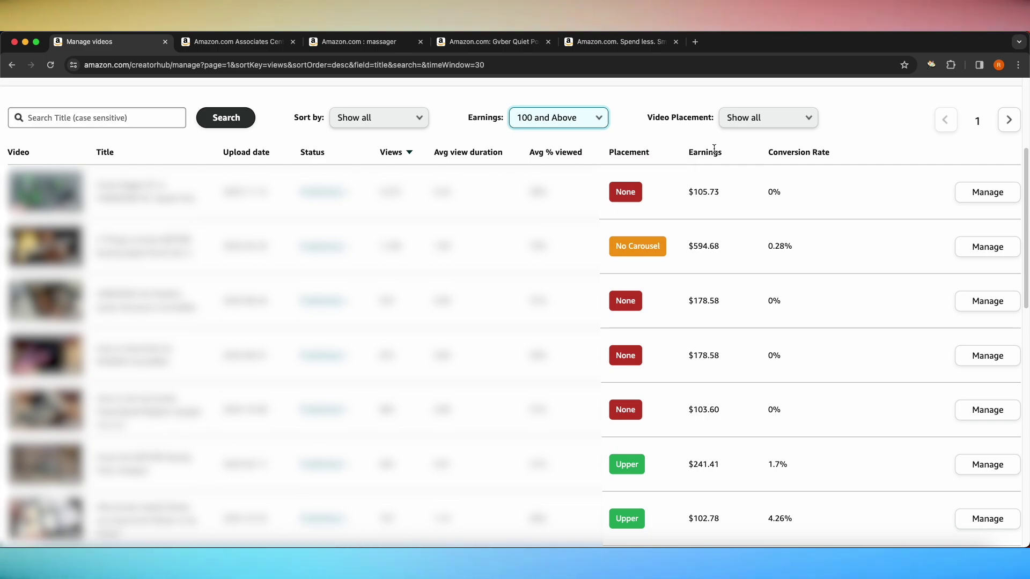
drag(686, 153, 719, 152)
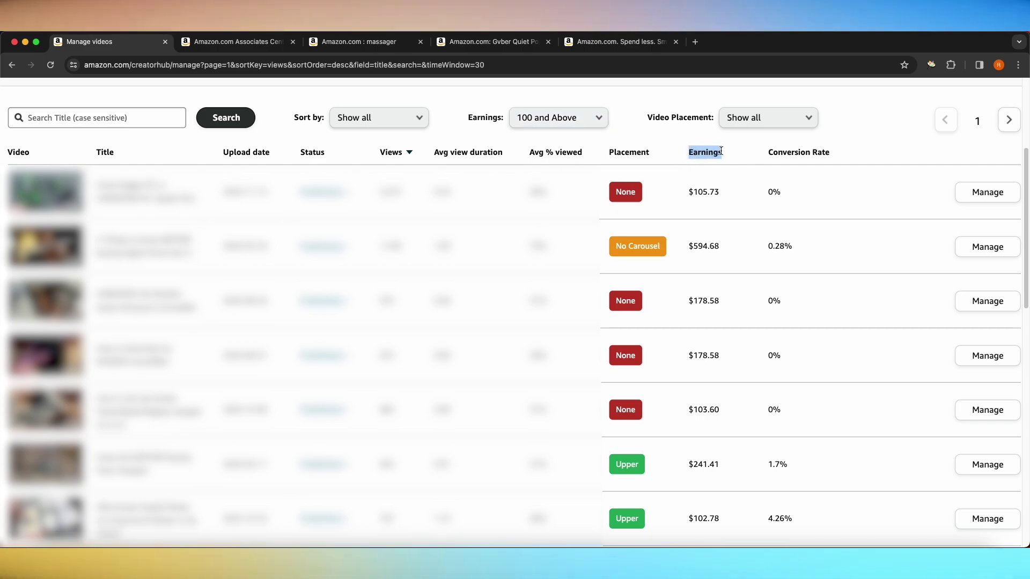
click(719, 151)
click(593, 119)
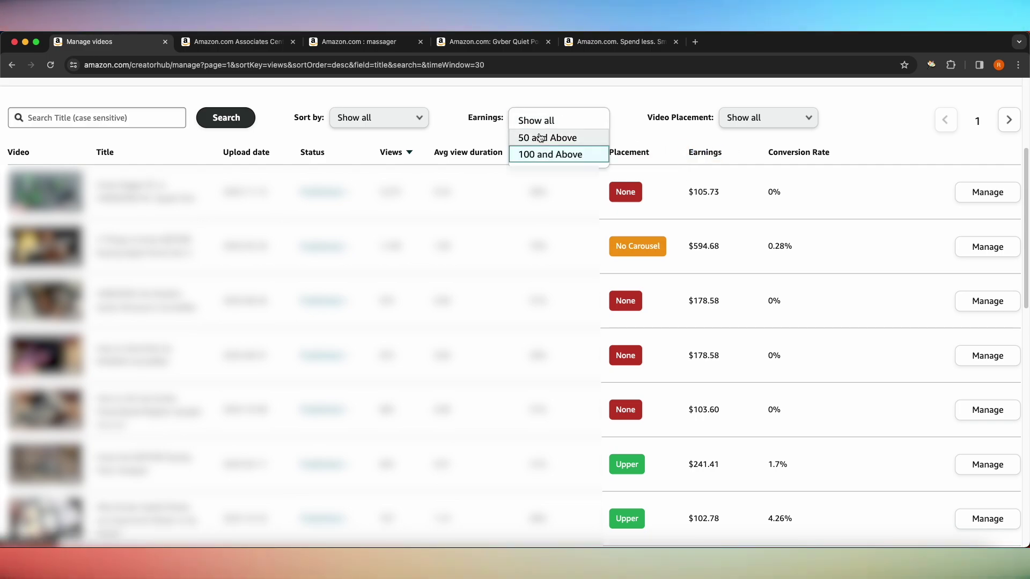
click(609, 101)
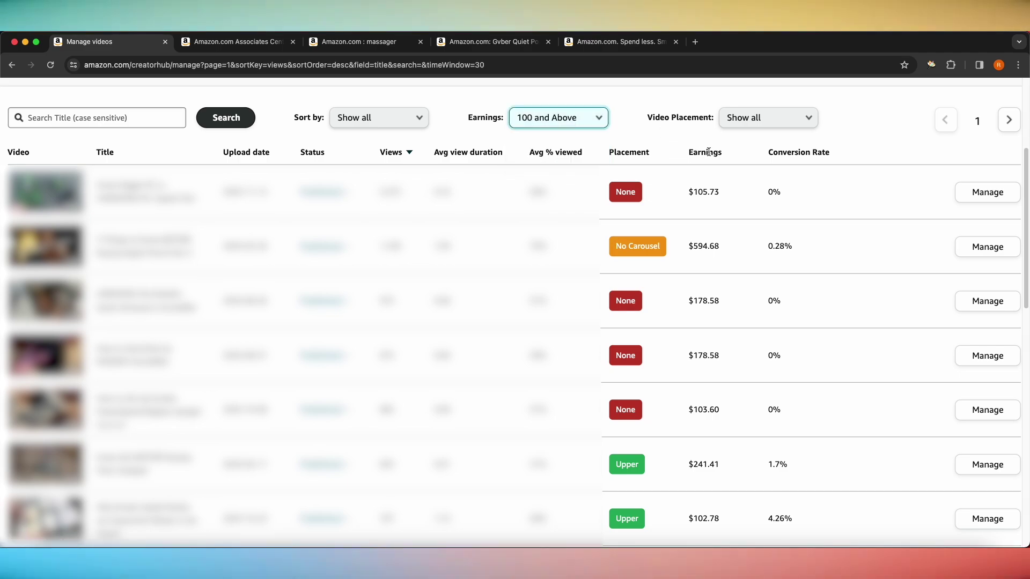
key(super+r)
Filter the videos by Upper, Lower, None and No Carousel placement in turn
drag(652, 154, 609, 154)
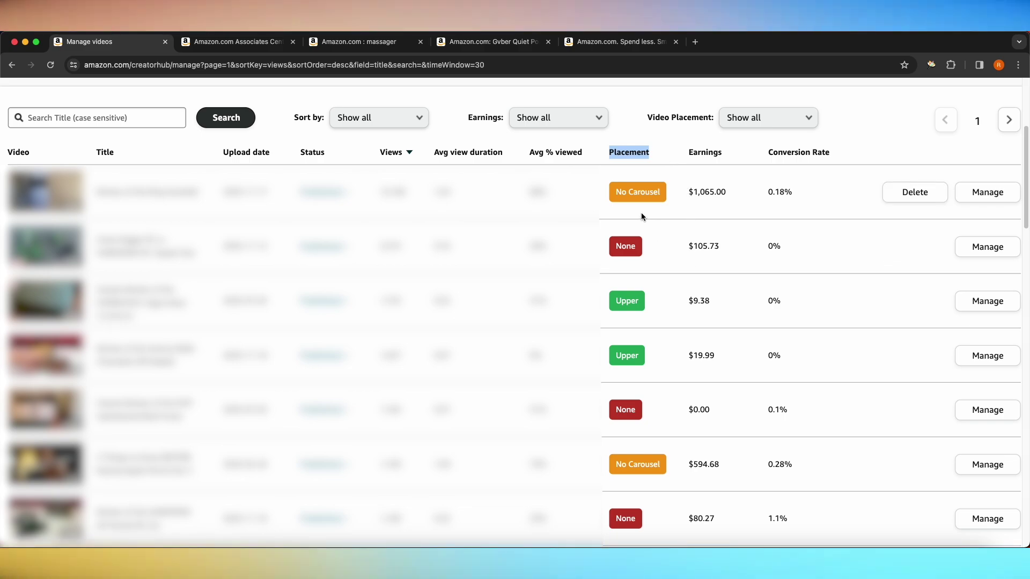
click(735, 126)
click(736, 126)
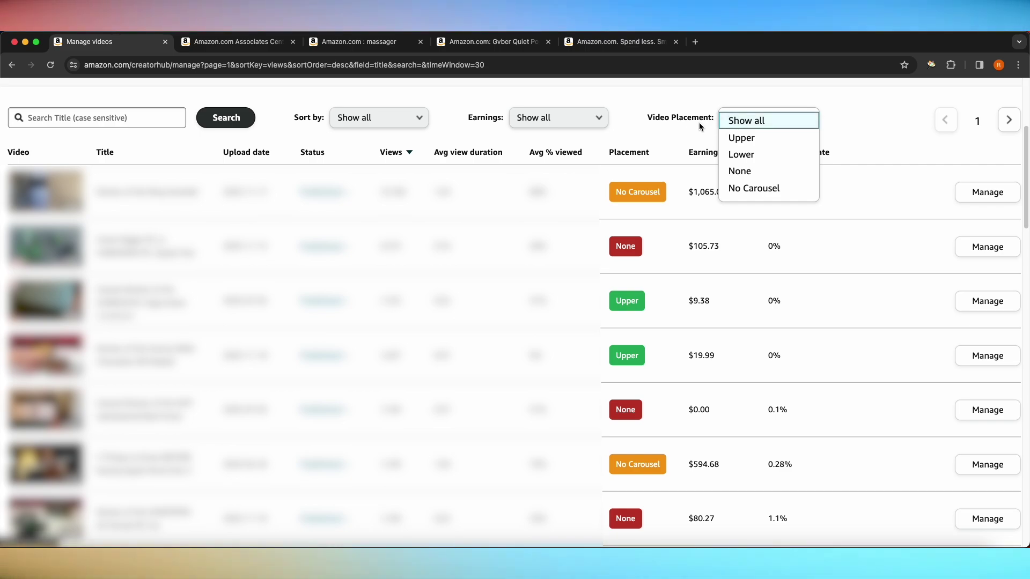
click(742, 138)
click(749, 128)
click(744, 154)
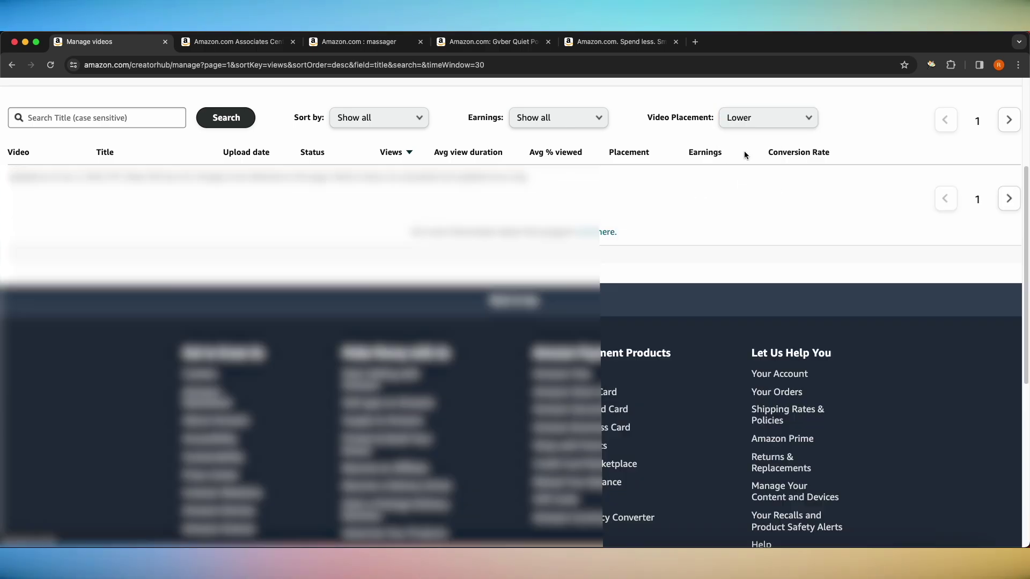
click(751, 128)
click(743, 170)
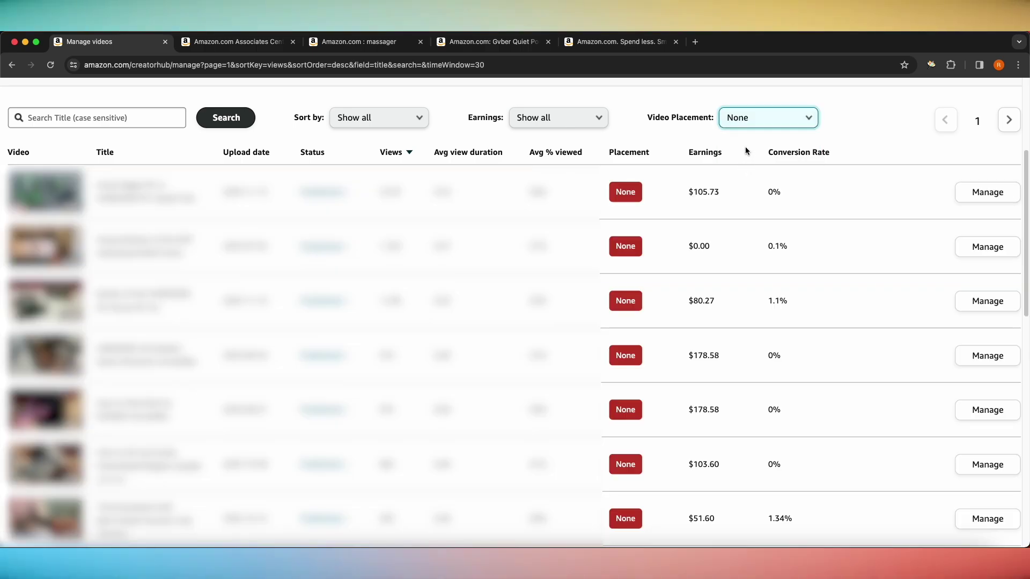
click(752, 126)
click(754, 189)
click(762, 117)
click(741, 154)
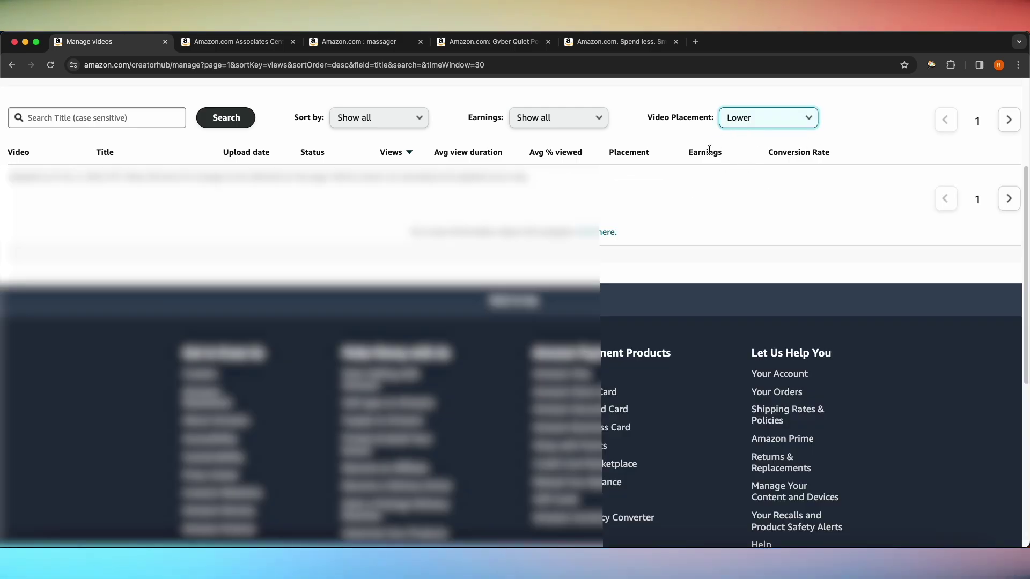
Reset the placement filter to all videos, then open and close the linked DHP Janford product page
click(748, 137)
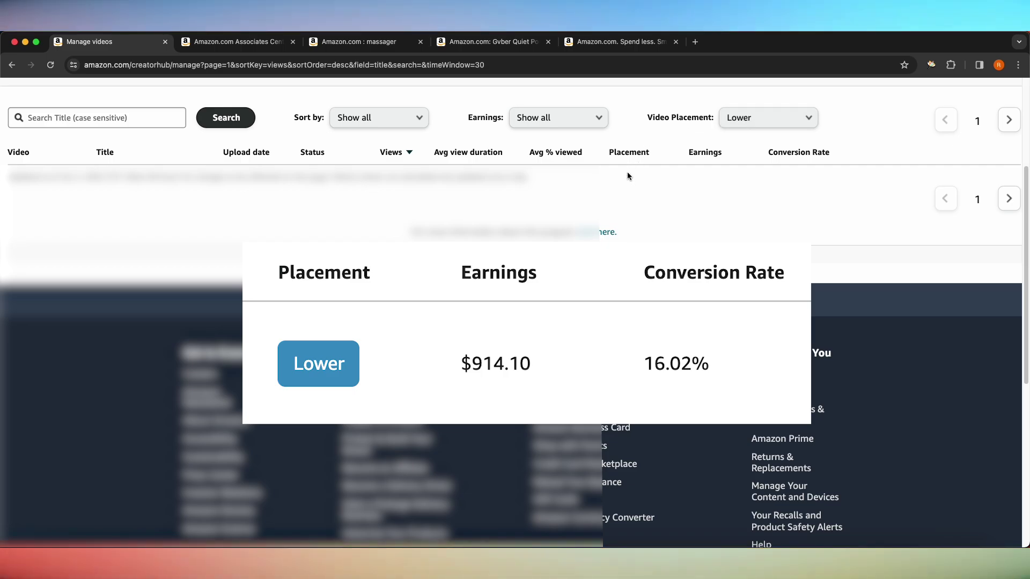
click(748, 113)
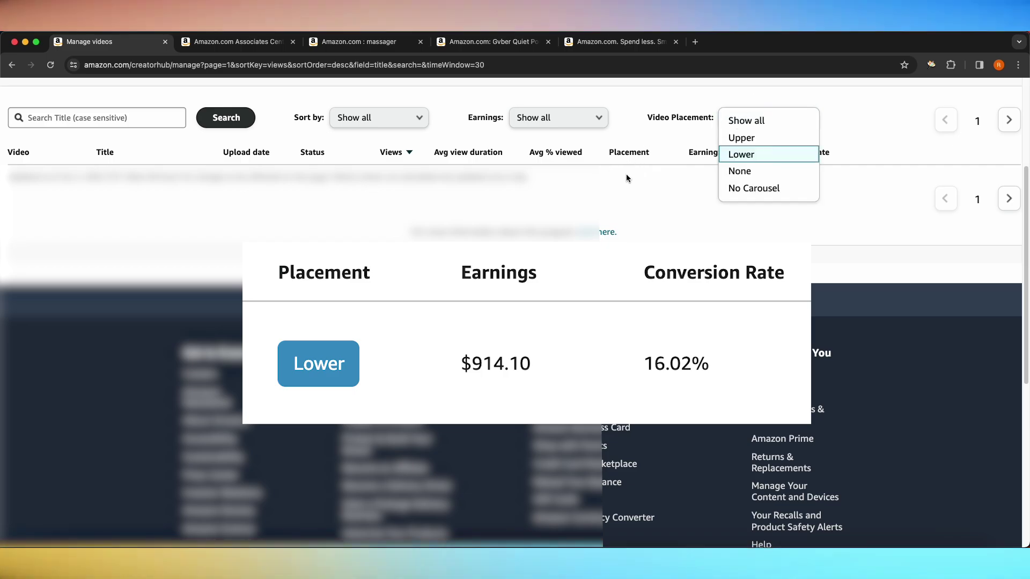
key(Up)
key(Up)
key(Return)
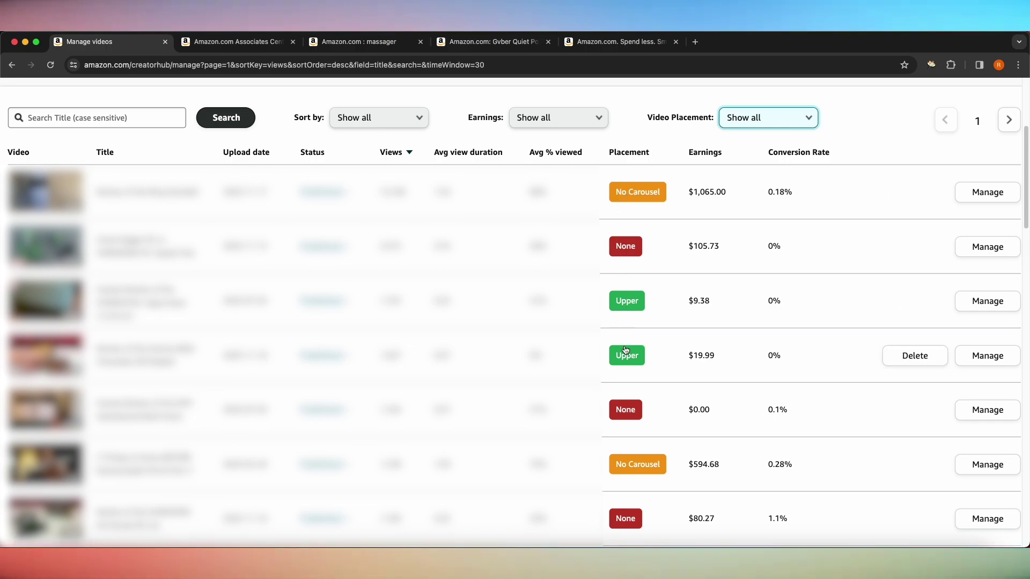
click(626, 409)
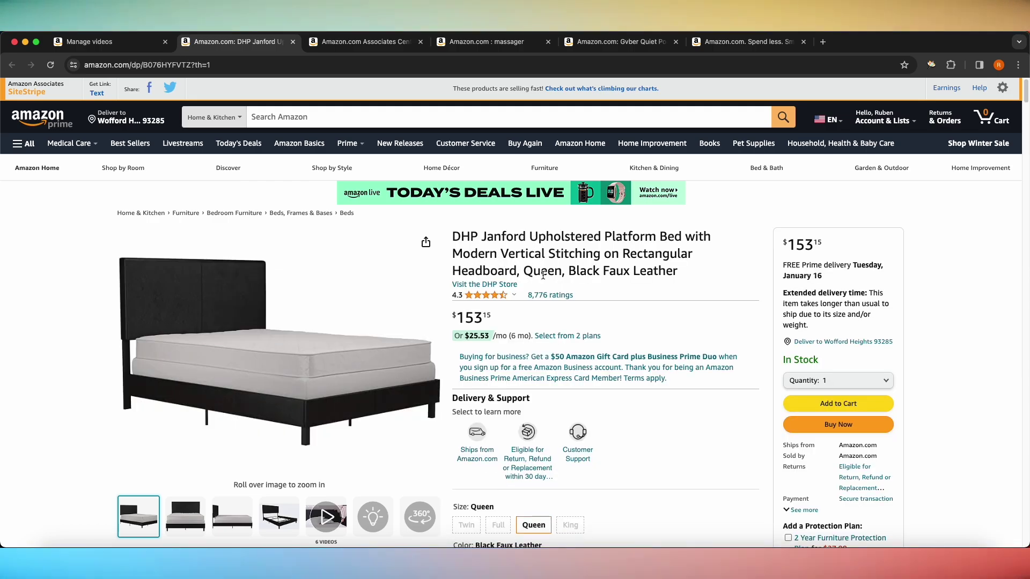
key(super+w)
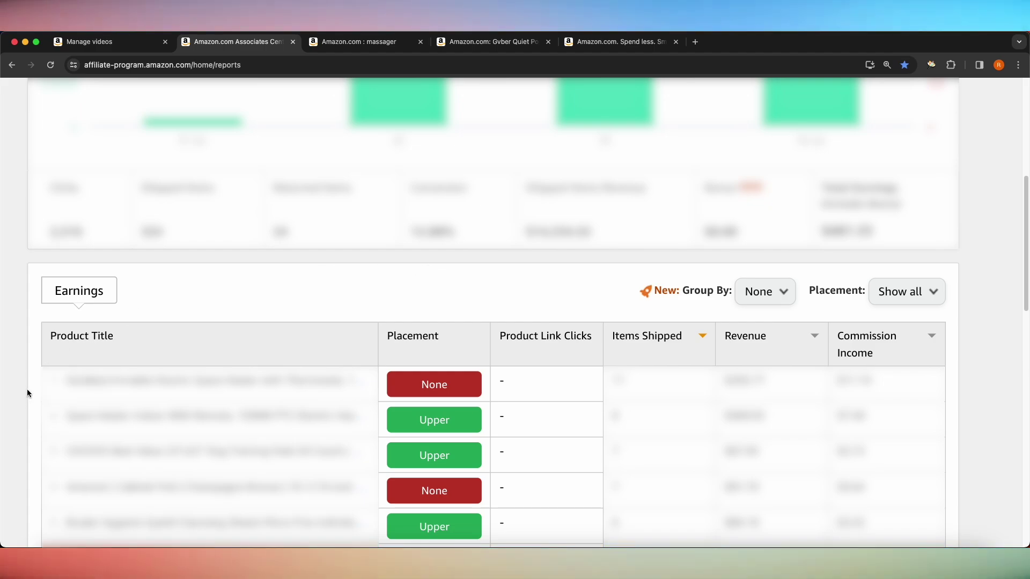
Compare the Creator Hub video list against the Associates earnings report, then open the Group By choices
scroll(427, 327, up, 2)
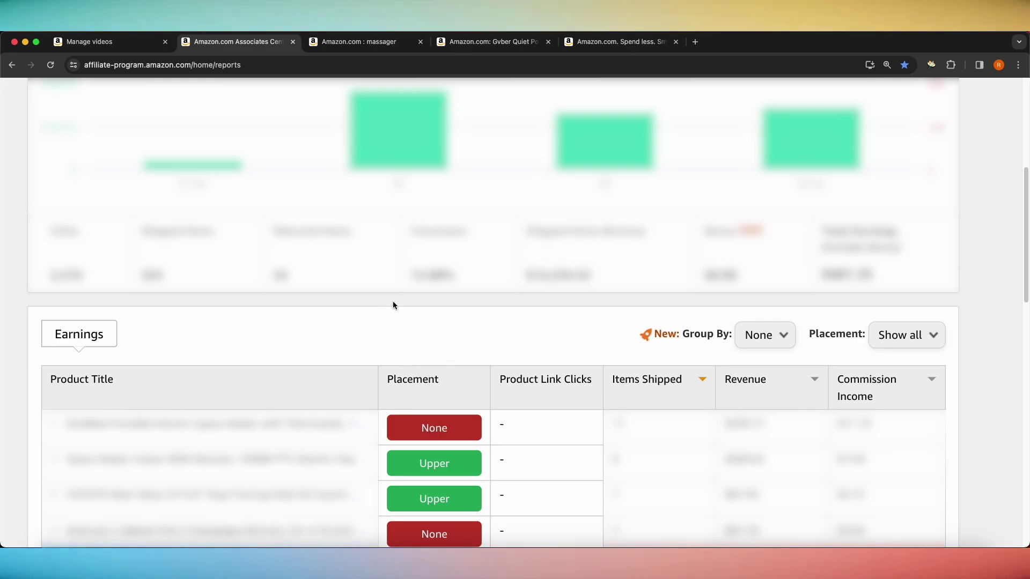
key(ctrl+shift+Tab)
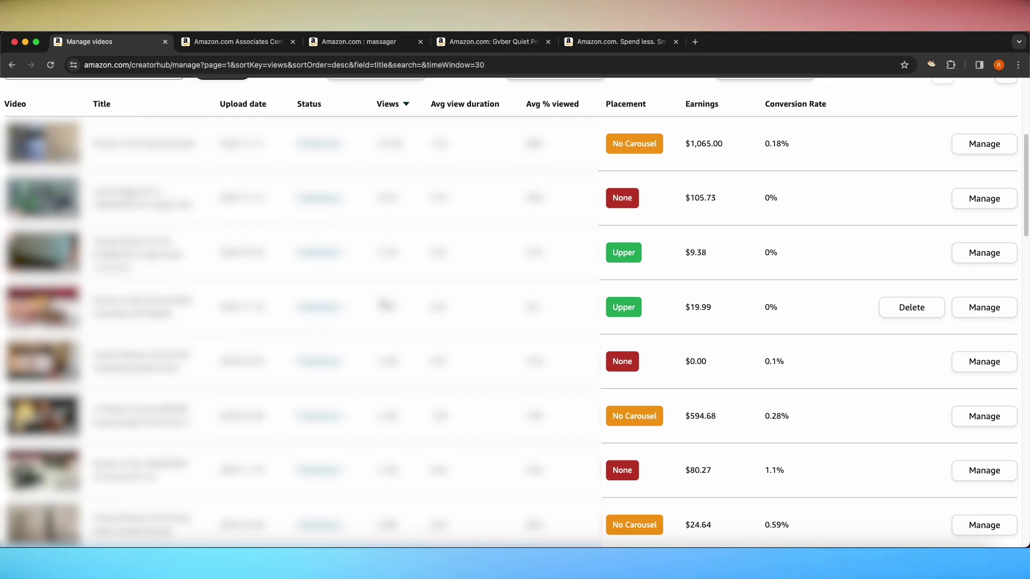
key(ctrl+Tab)
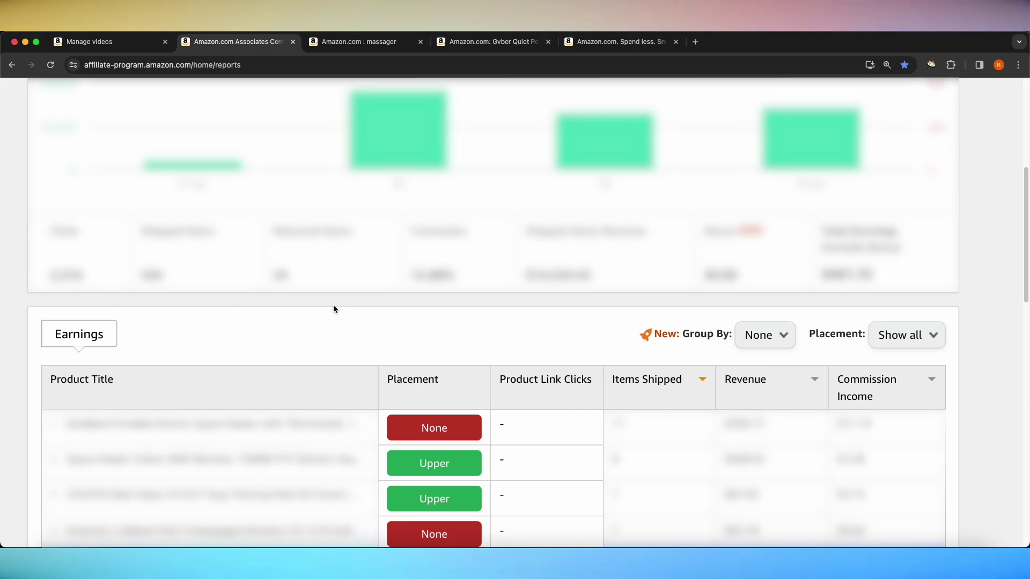
key(ctrl+shift+Tab)
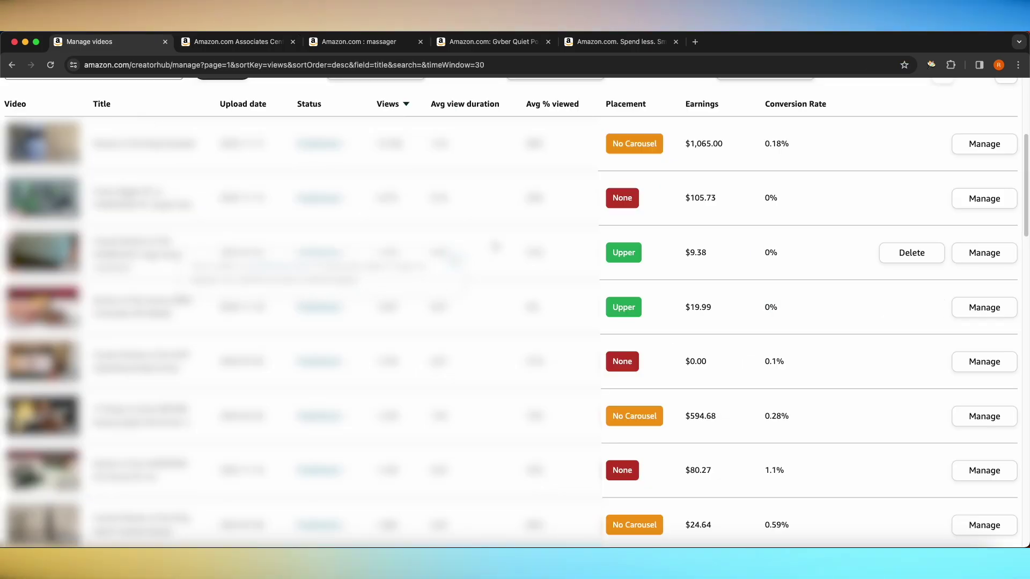
key(ctrl+Tab)
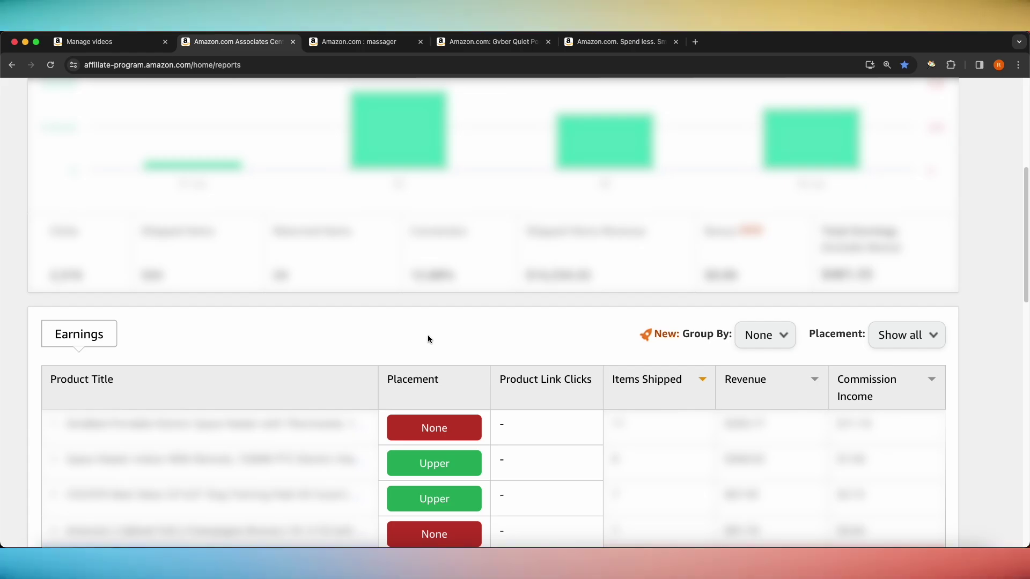
scroll(548, 294, down, 2)
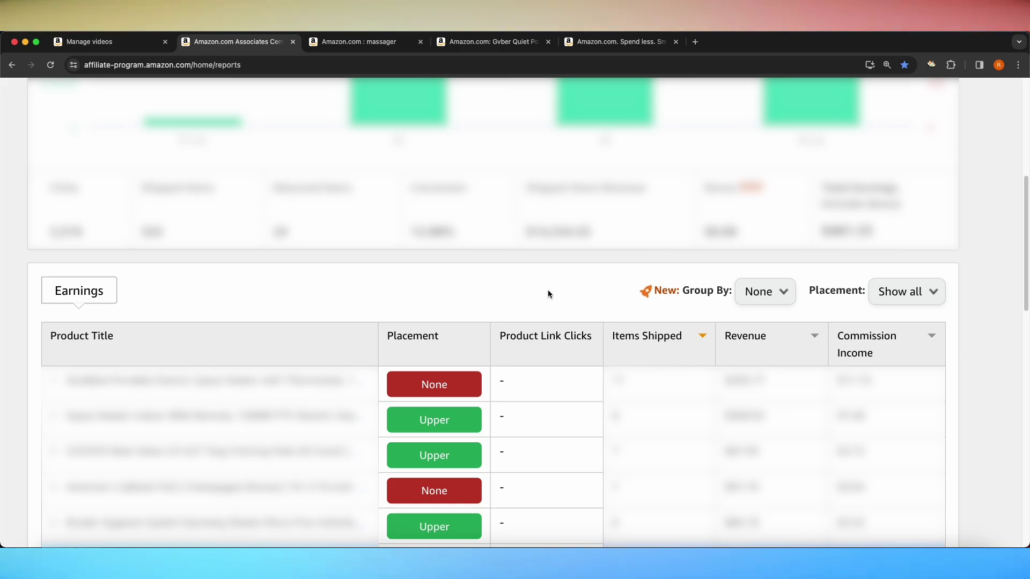
click(764, 303)
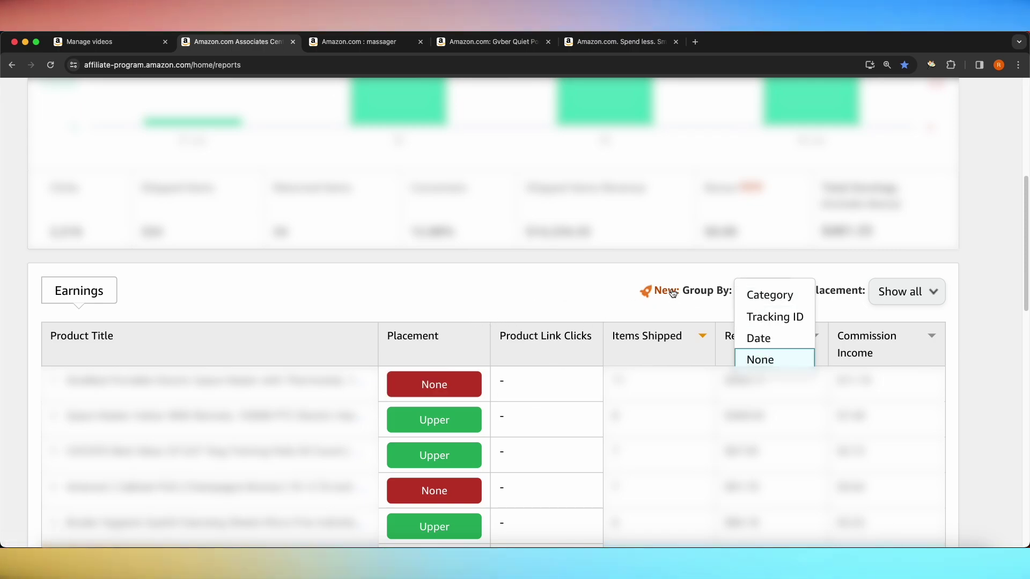
Keep earnings ungrouped and cycle the Placement filter through Upper, None and no placement to Show all
click(766, 291)
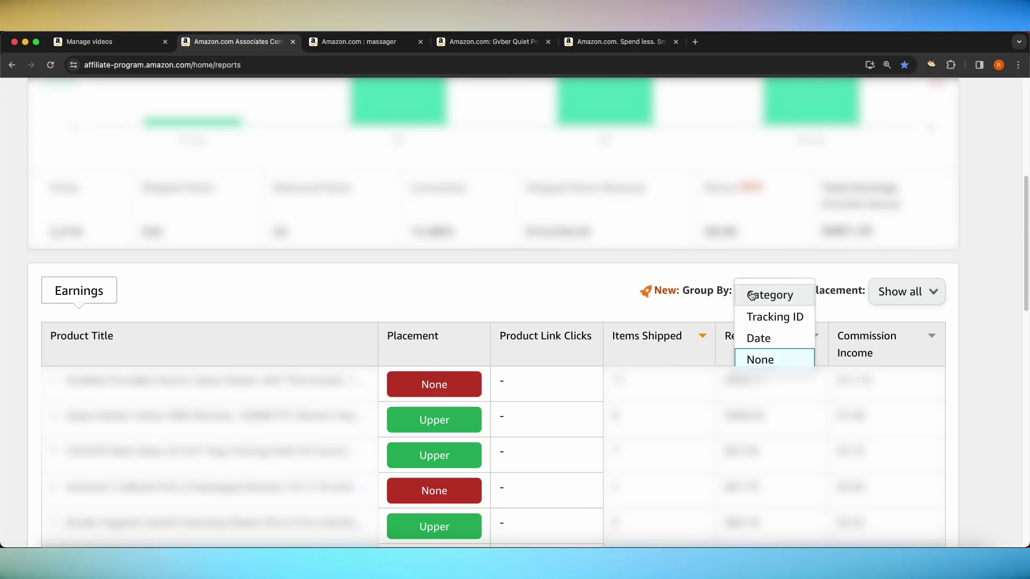
click(773, 360)
click(872, 292)
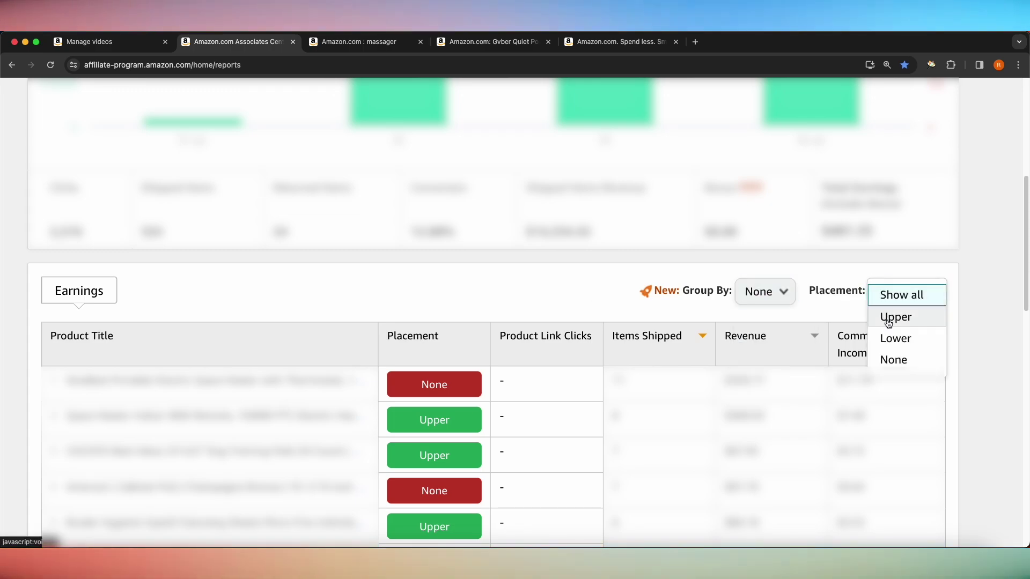
click(891, 317)
click(895, 290)
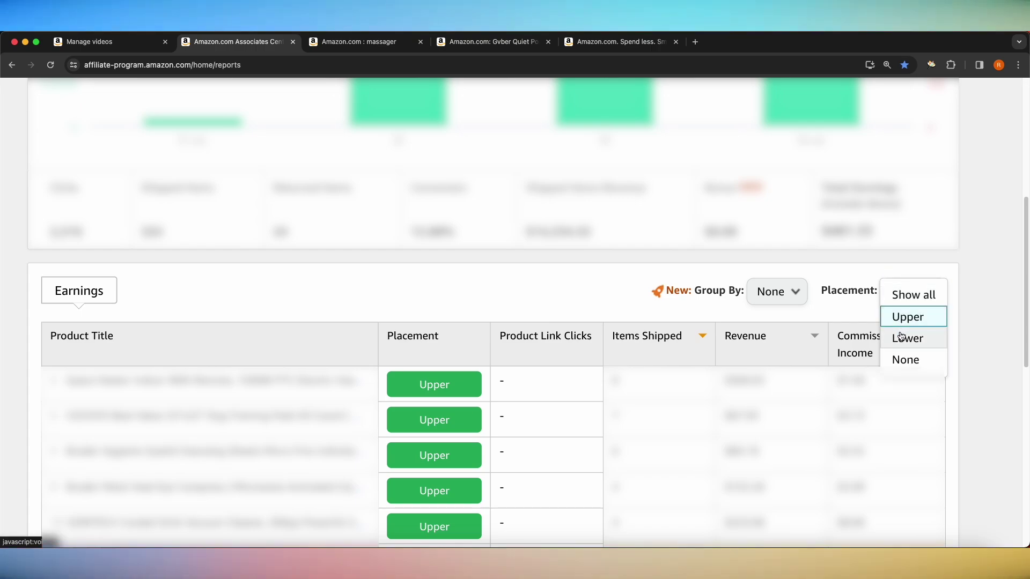
click(901, 337)
click(911, 292)
click(906, 358)
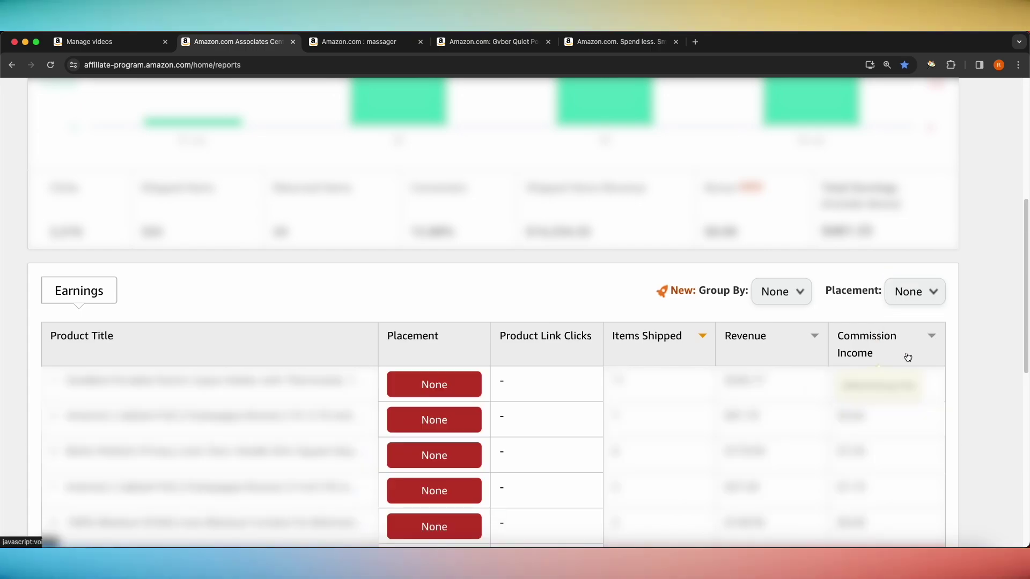
click(908, 292)
click(907, 298)
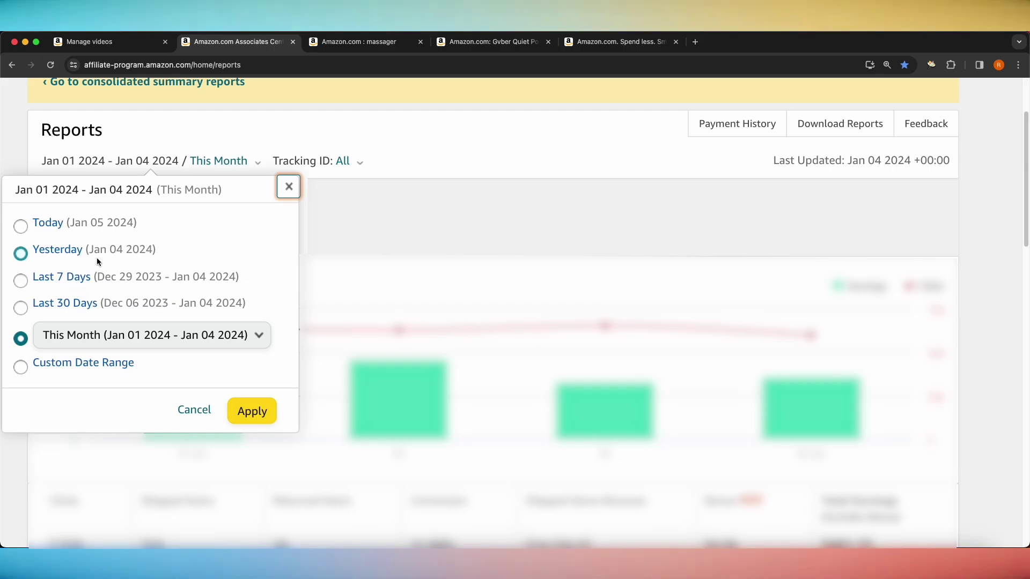
Close the Associates Central reports tab with Cmd+W to reveal the massager search results
key(super+w)
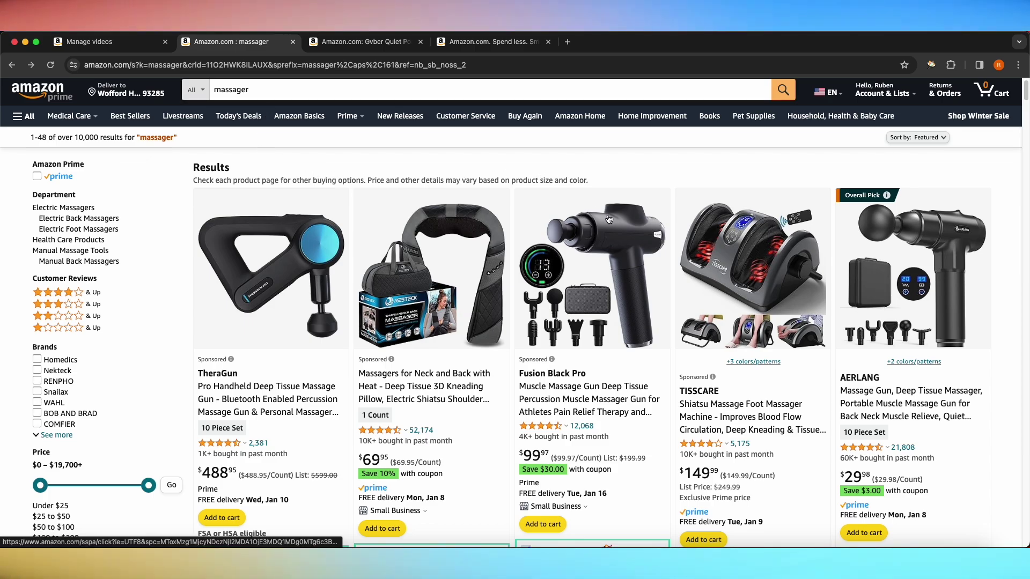
Scroll the massager results to view the SortioX panels with ASIN, rating and video counts
scroll(609, 219, down, 5)
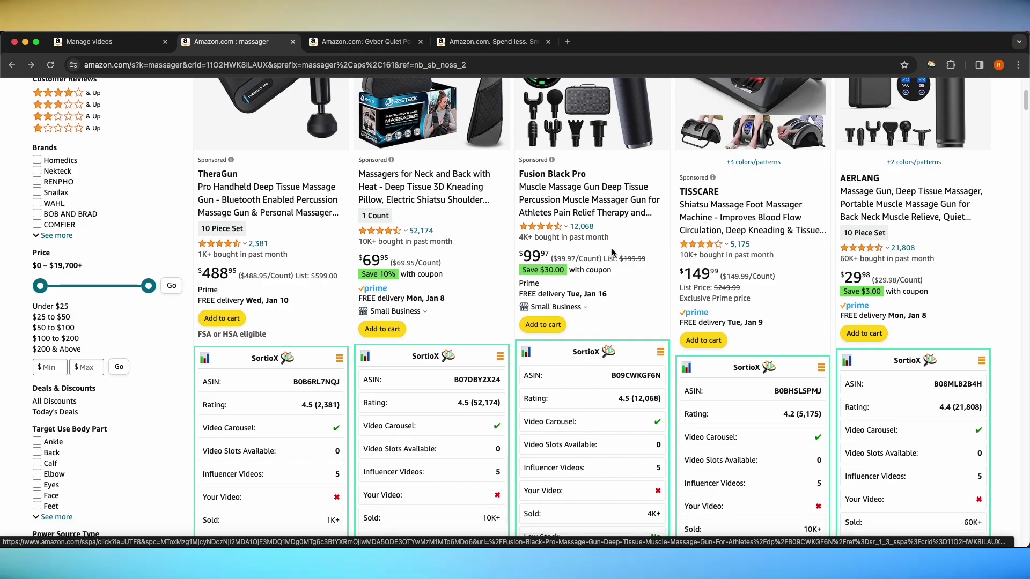
scroll(613, 253, down, 4)
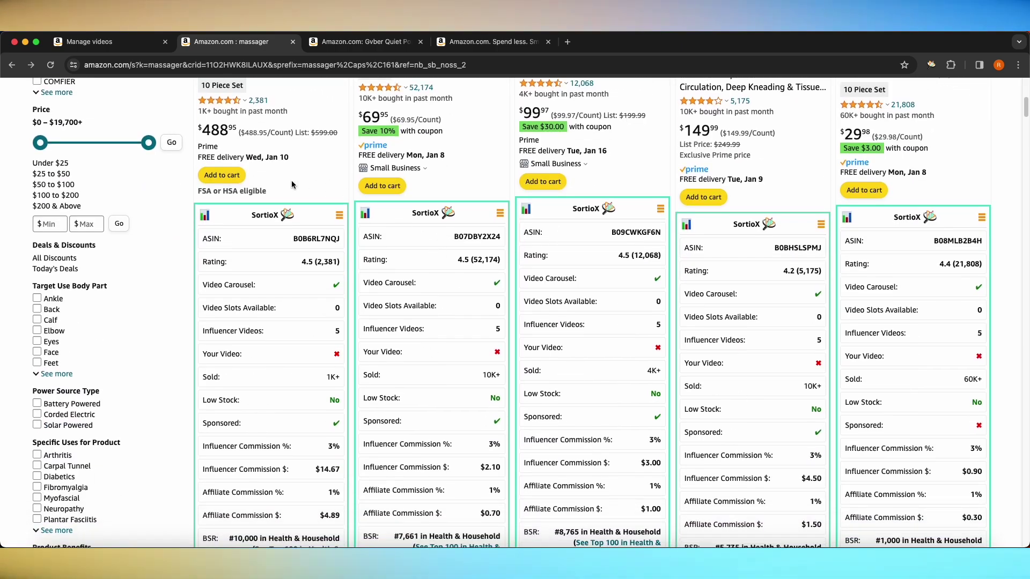
scroll(291, 184, up, 1)
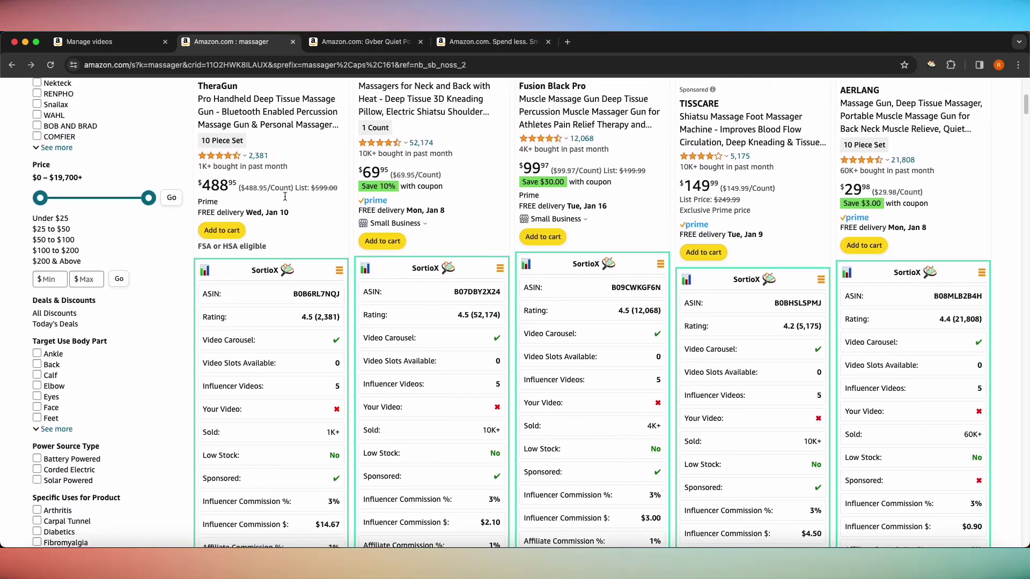
scroll(352, 401, up, 5)
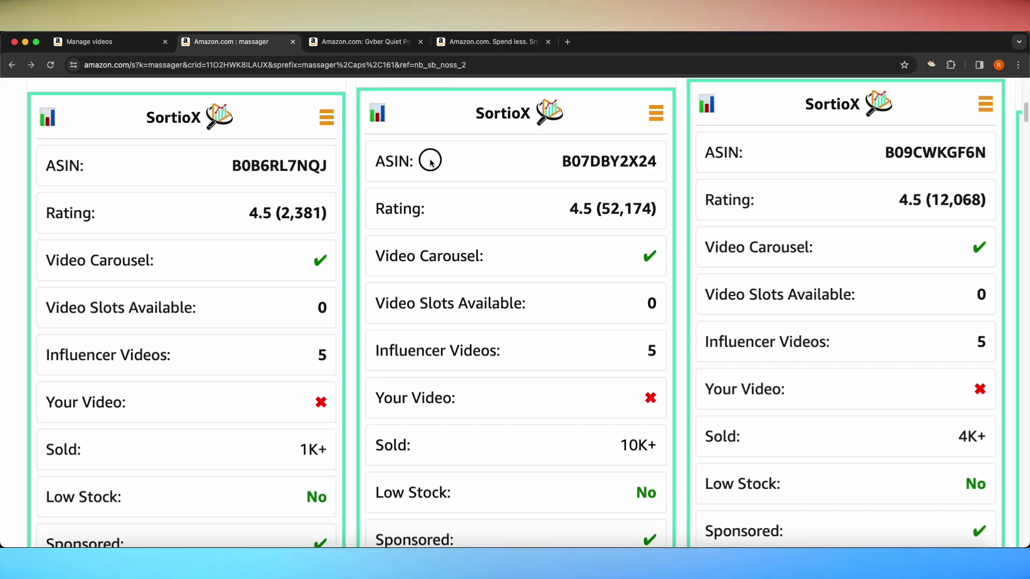
drag(430, 159, 376, 161)
drag(438, 207, 375, 210)
click(488, 257)
drag(489, 256, 390, 263)
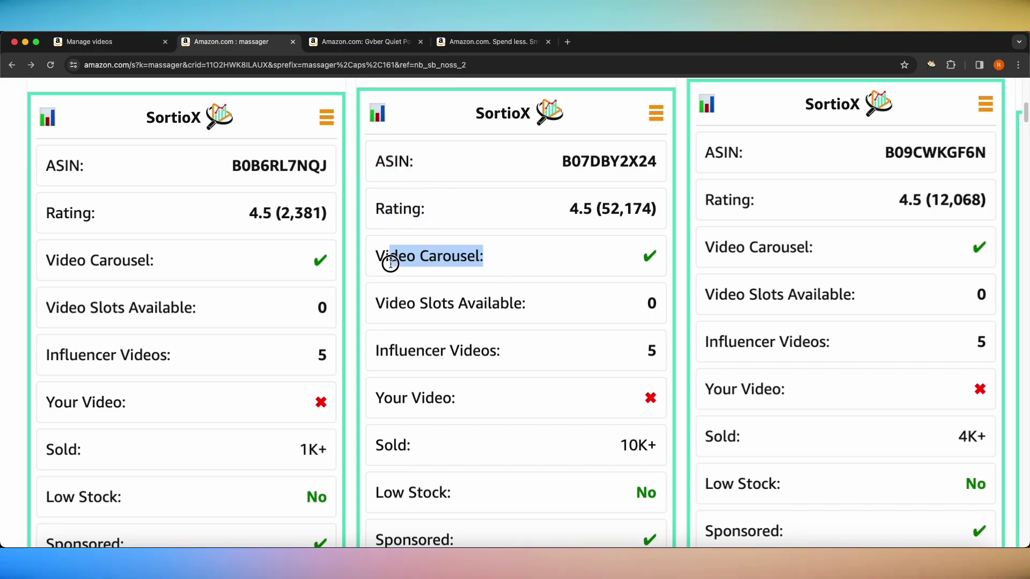
drag(456, 304, 386, 322)
drag(500, 352, 376, 351)
scroll(444, 370, down, 5)
drag(451, 131, 375, 138)
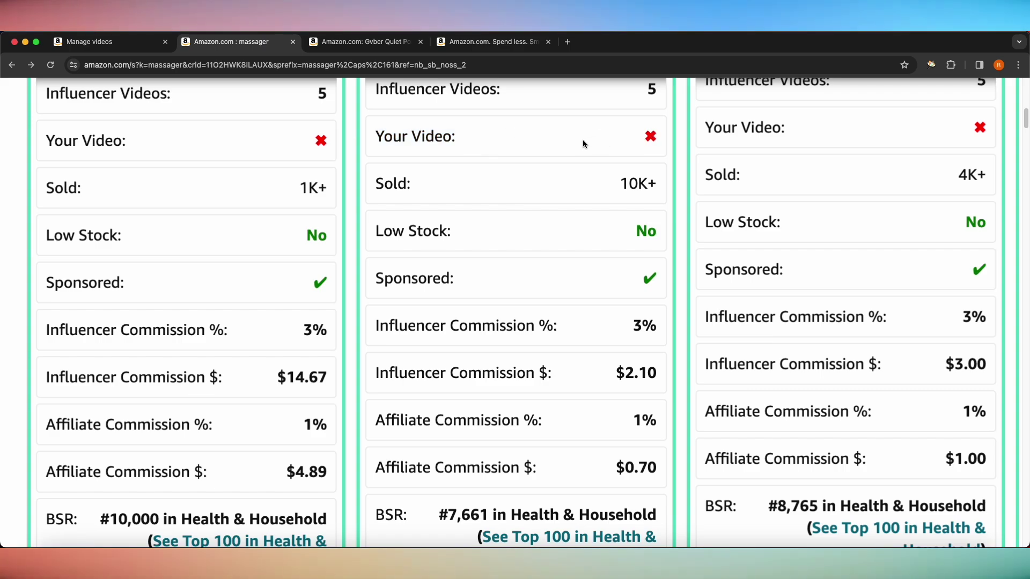
key(super+1)
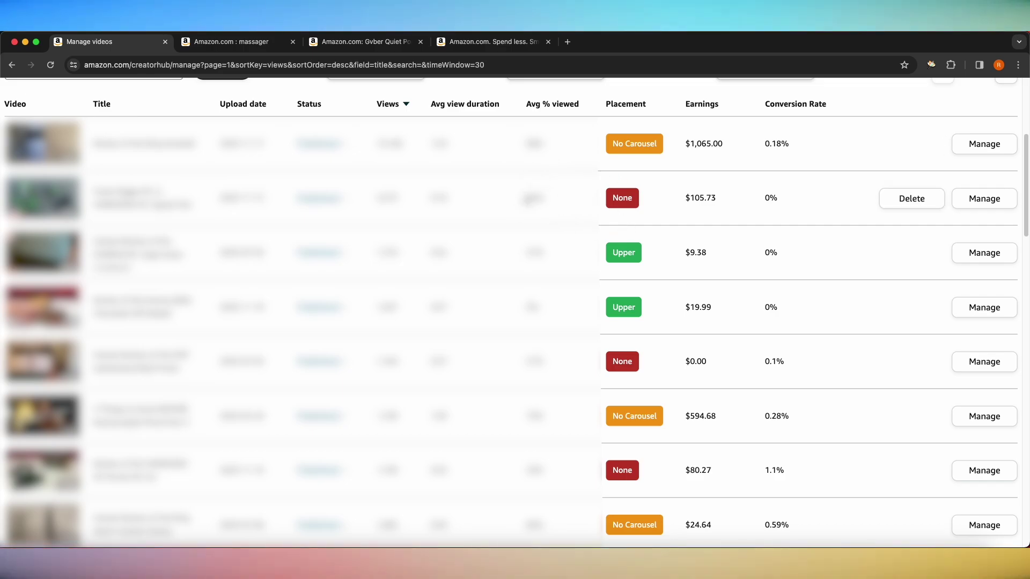
key(super+2)
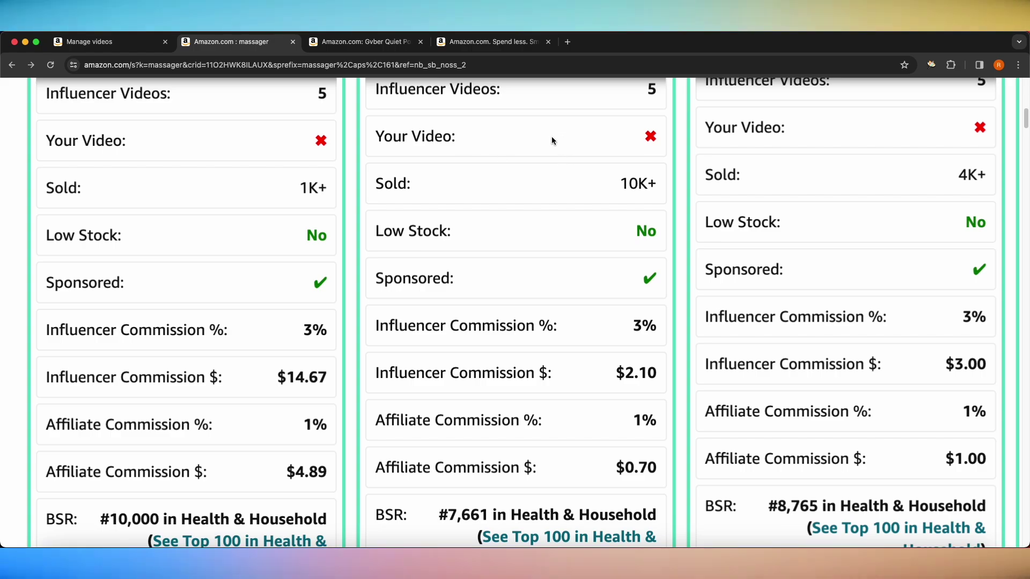
drag(637, 134, 663, 139)
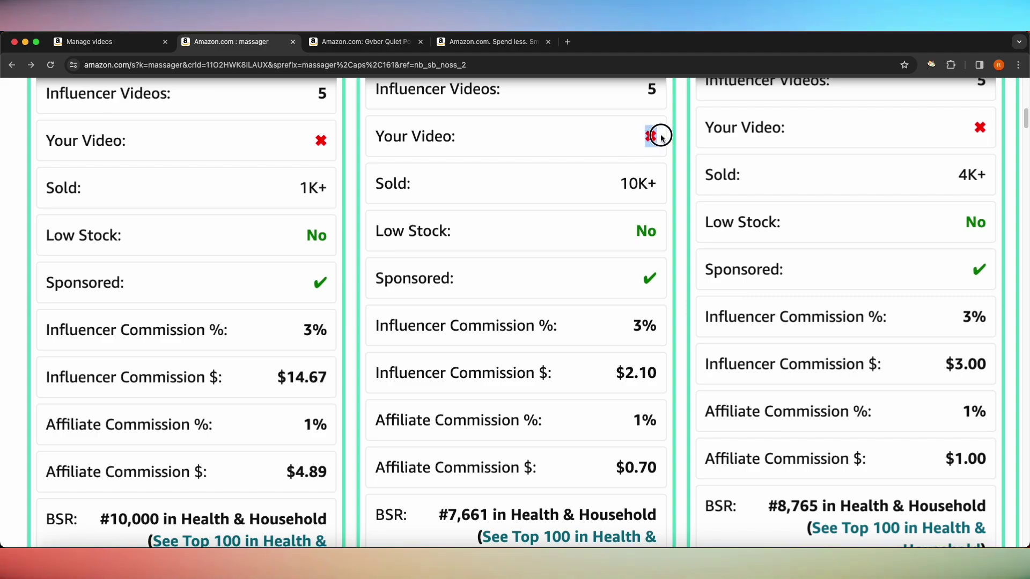
click(465, 134)
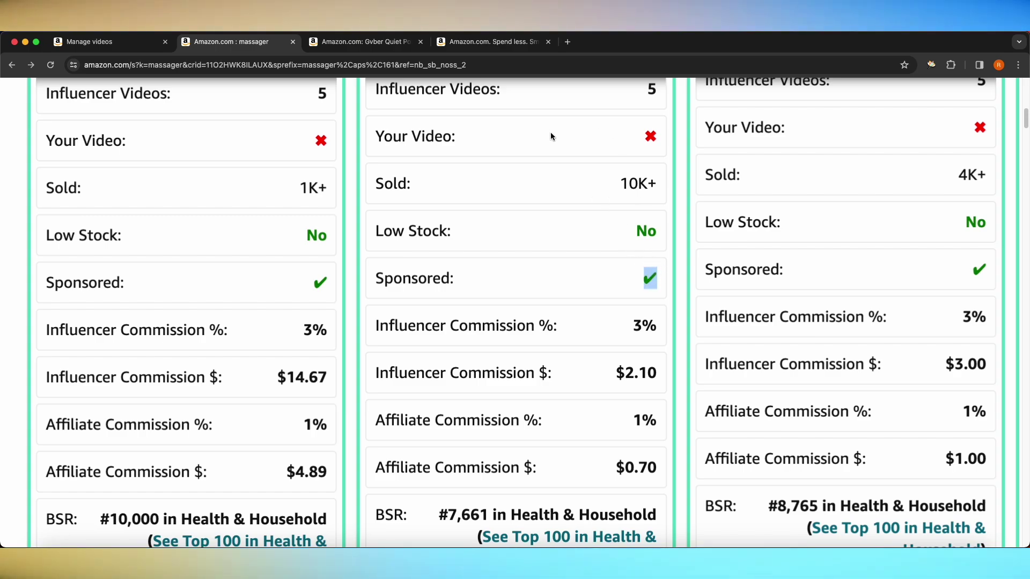
drag(614, 135, 646, 134)
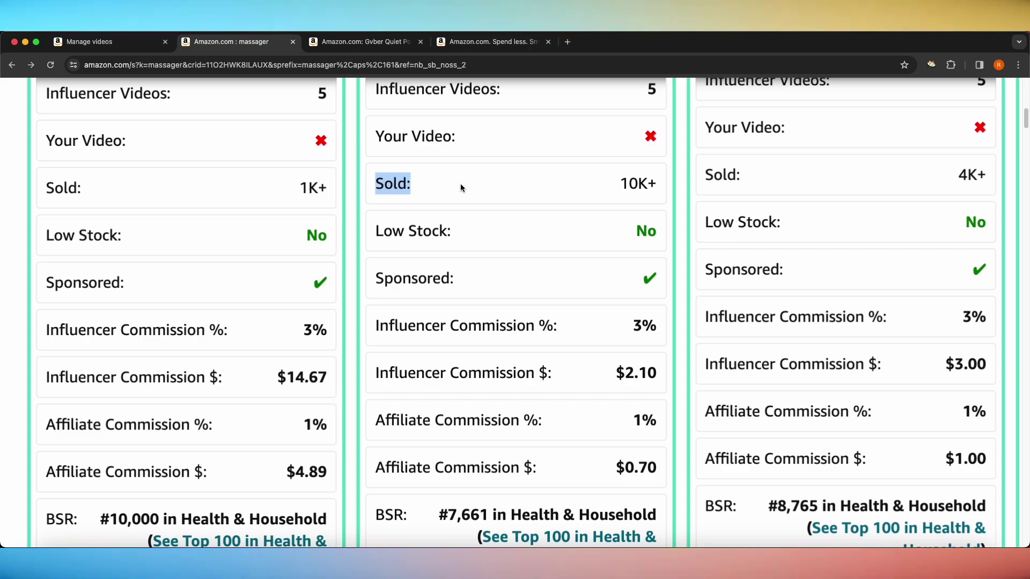
click(611, 182)
scroll(368, 170, down, 2)
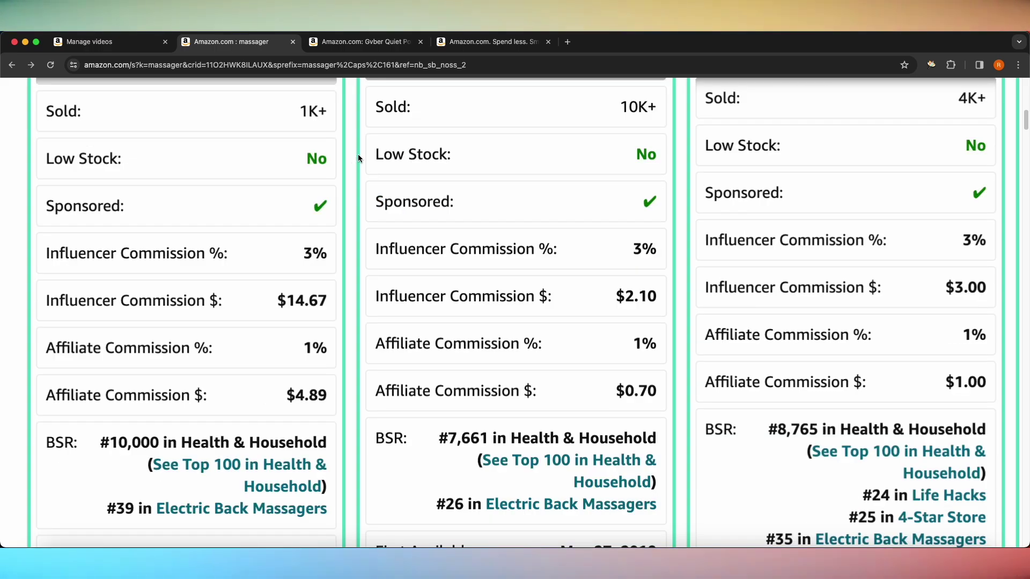
drag(376, 154, 478, 143)
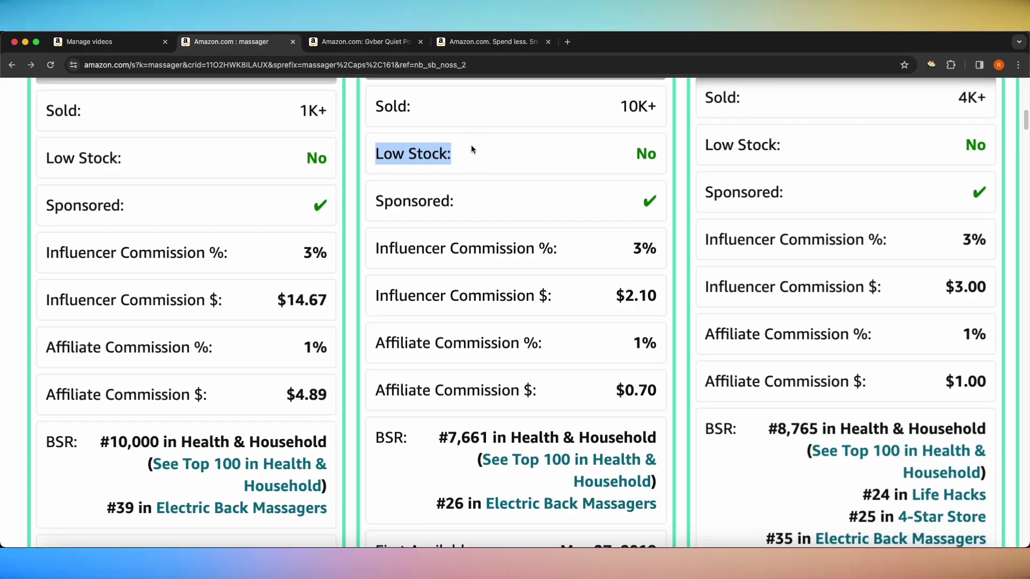
drag(635, 154, 673, 153)
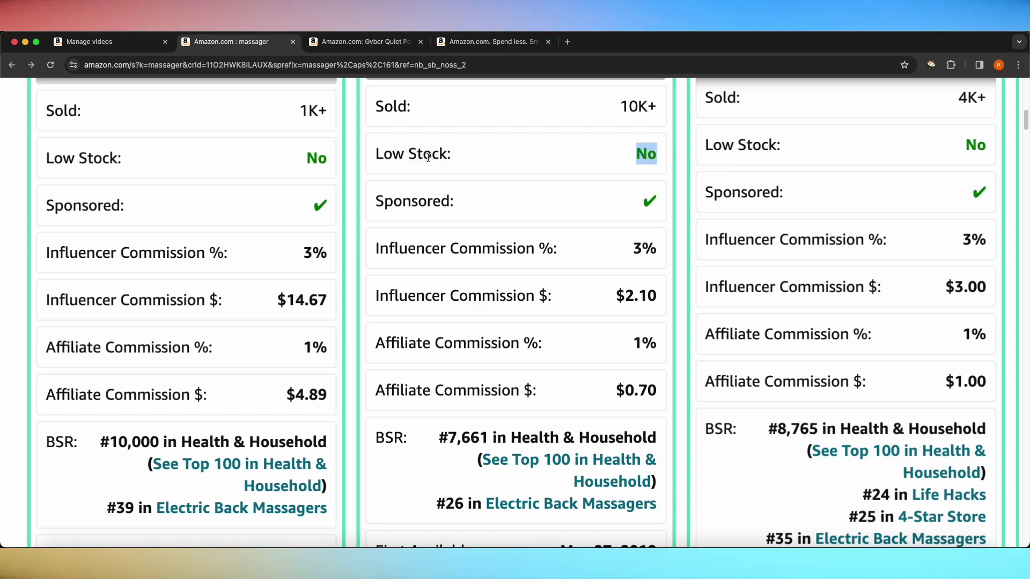
triple_click(473, 202)
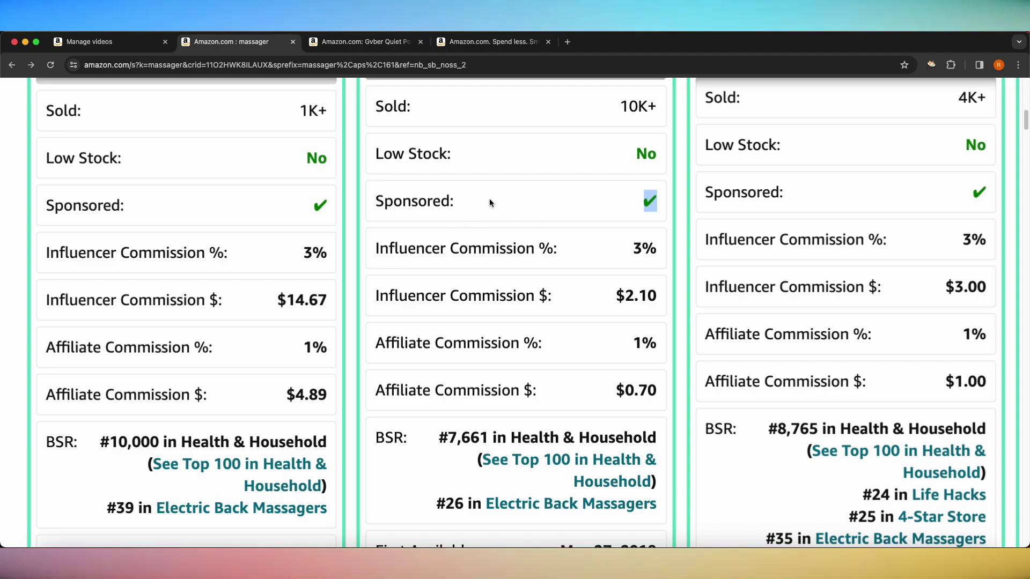
drag(376, 249, 581, 262)
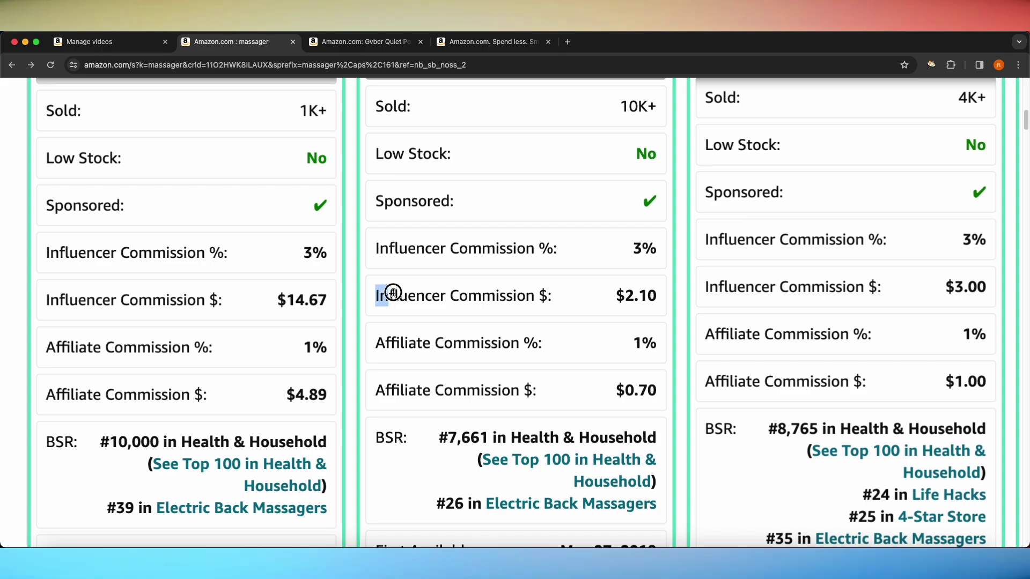
drag(392, 293, 534, 301)
drag(375, 342, 549, 344)
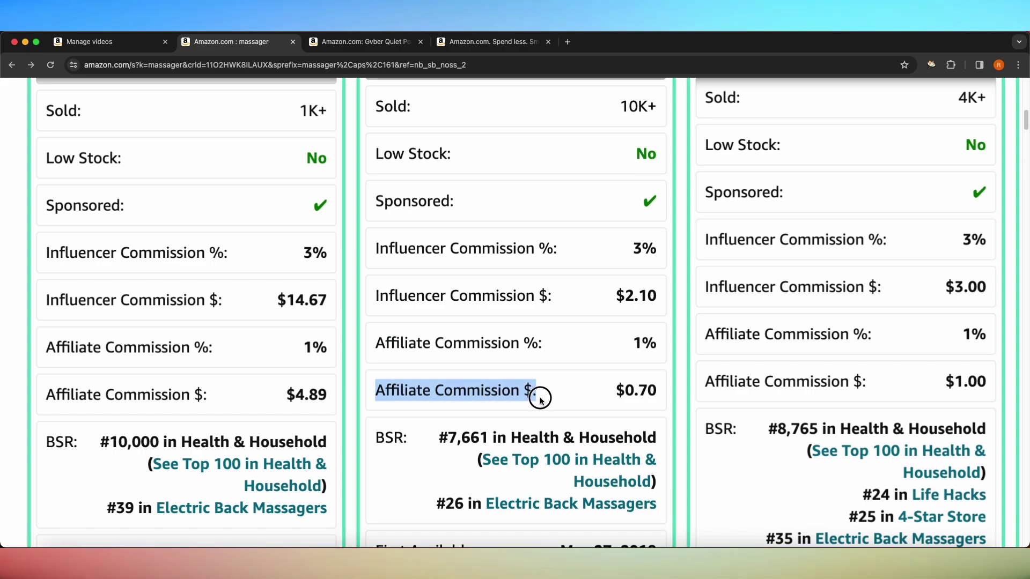
click(375, 382)
scroll(375, 382, down, 2)
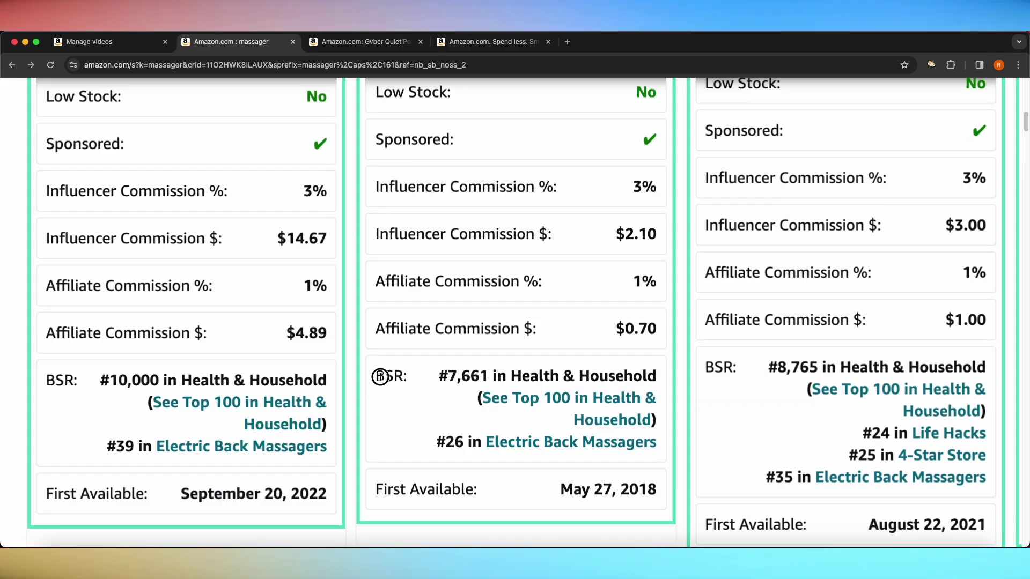
drag(375, 376, 416, 378)
click(377, 489)
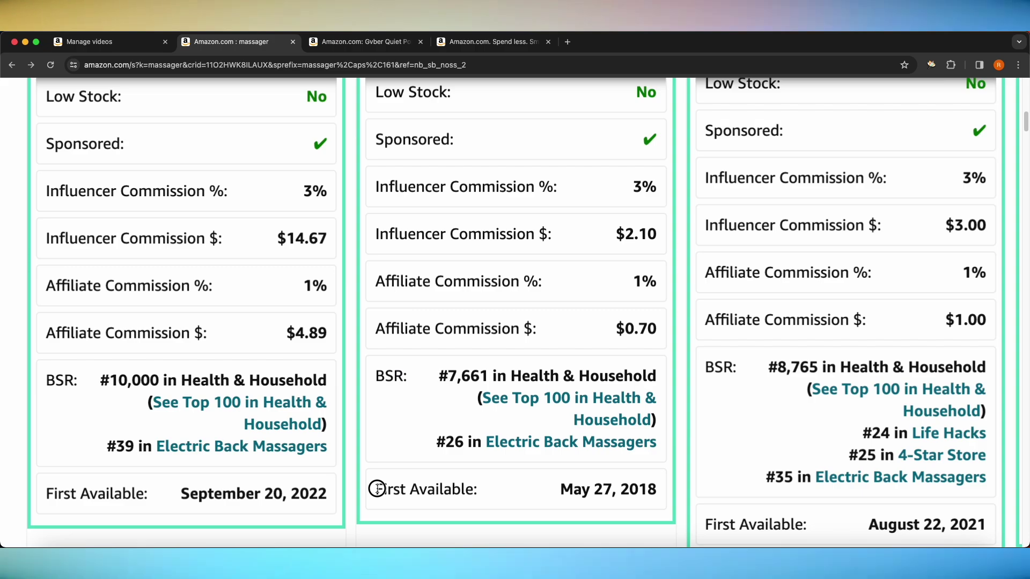
click(528, 483)
scroll(572, 309, up, 3)
scroll(572, 318, up, 2)
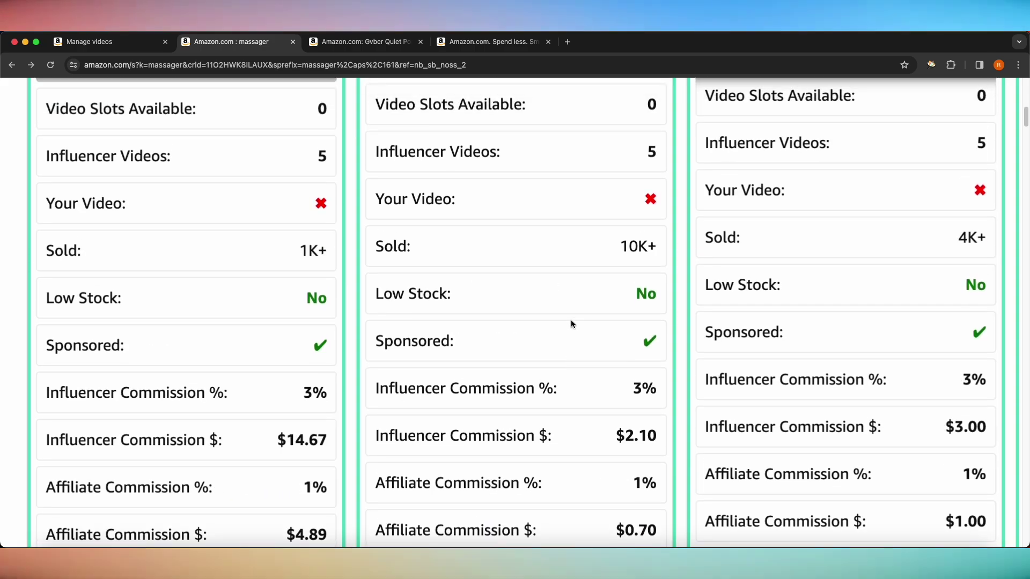
scroll(571, 331, up, 2)
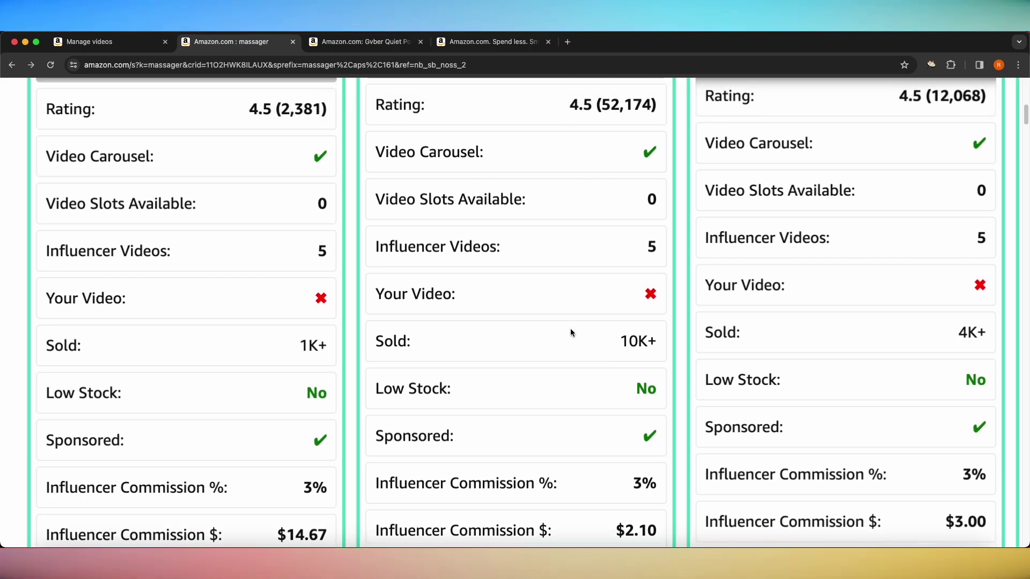
scroll(569, 334, up, 2)
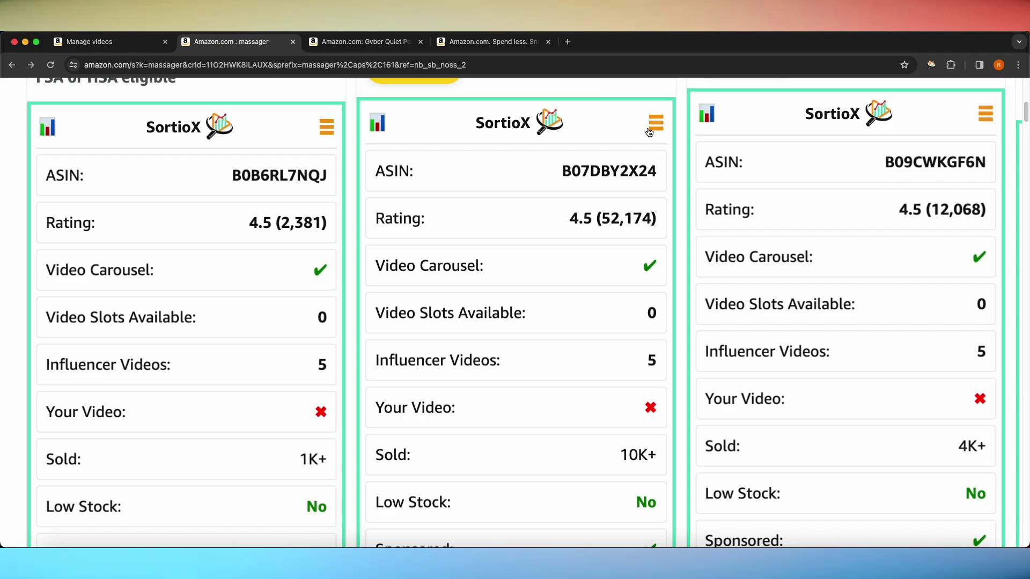
click(658, 126)
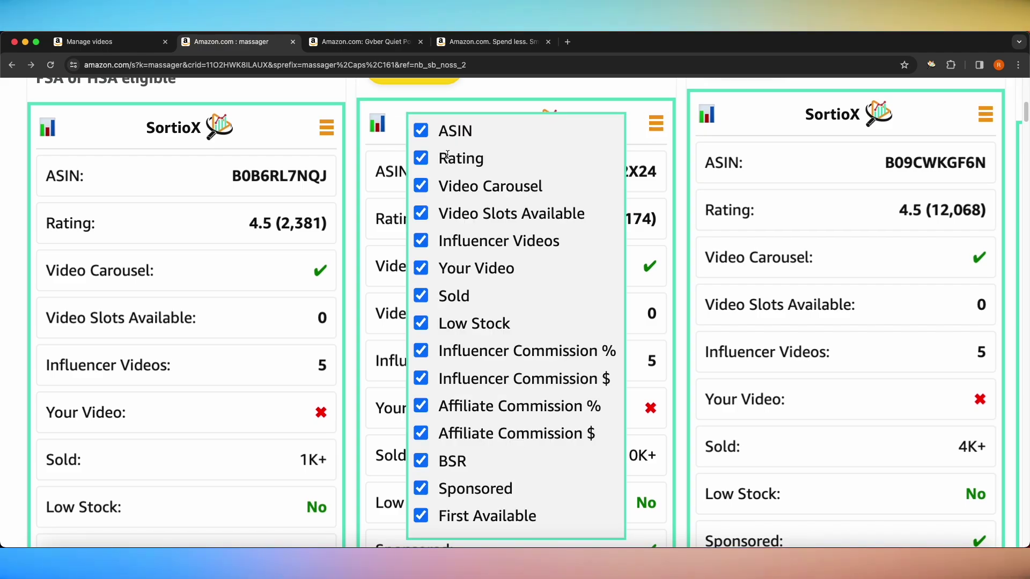
Uncheck Video Slots Available and Affiliate Commission $ and % in SortioX, keeping ASIN and Rating shown
click(427, 133)
click(423, 159)
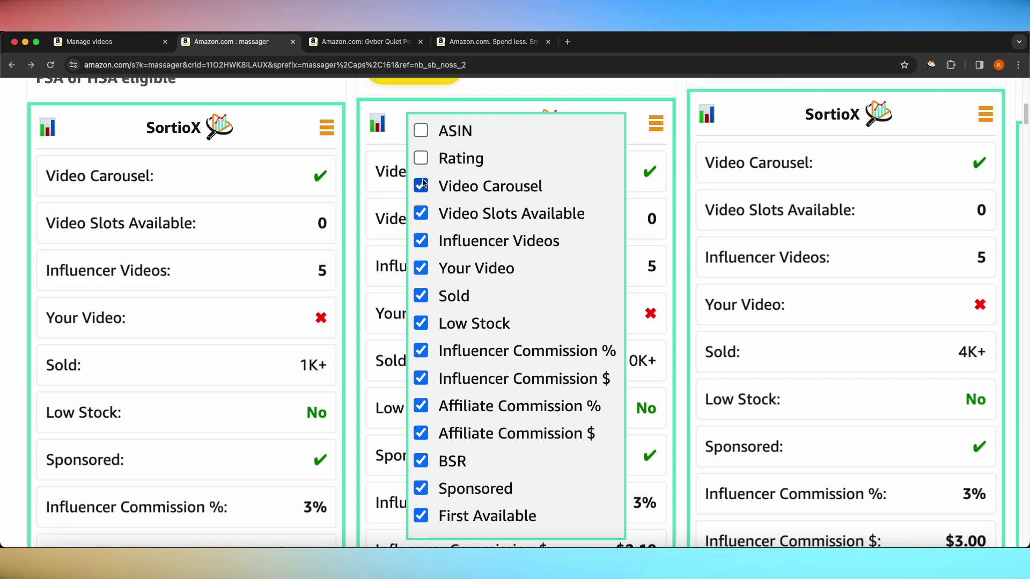
click(422, 214)
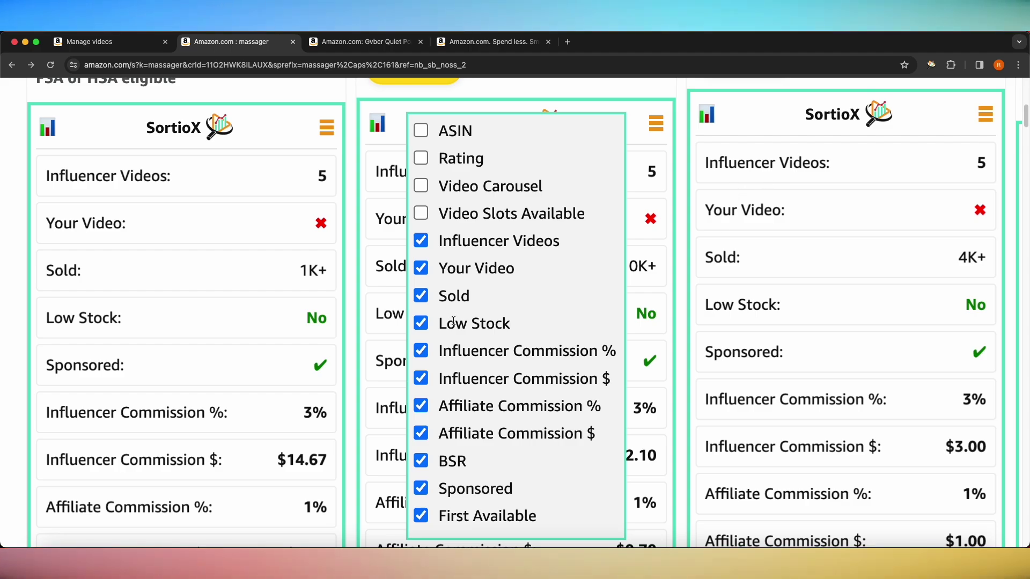
click(422, 433)
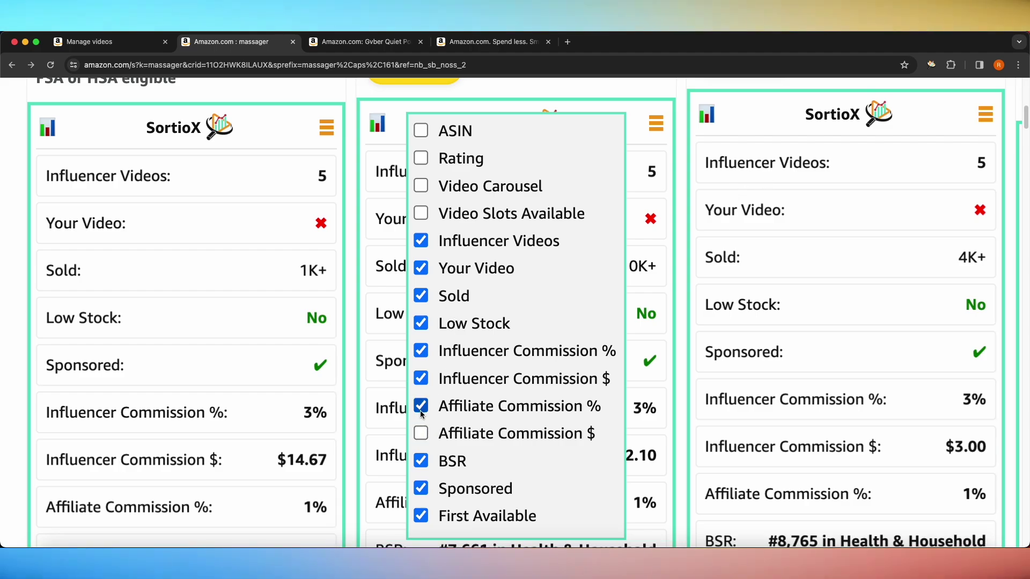
click(421, 406)
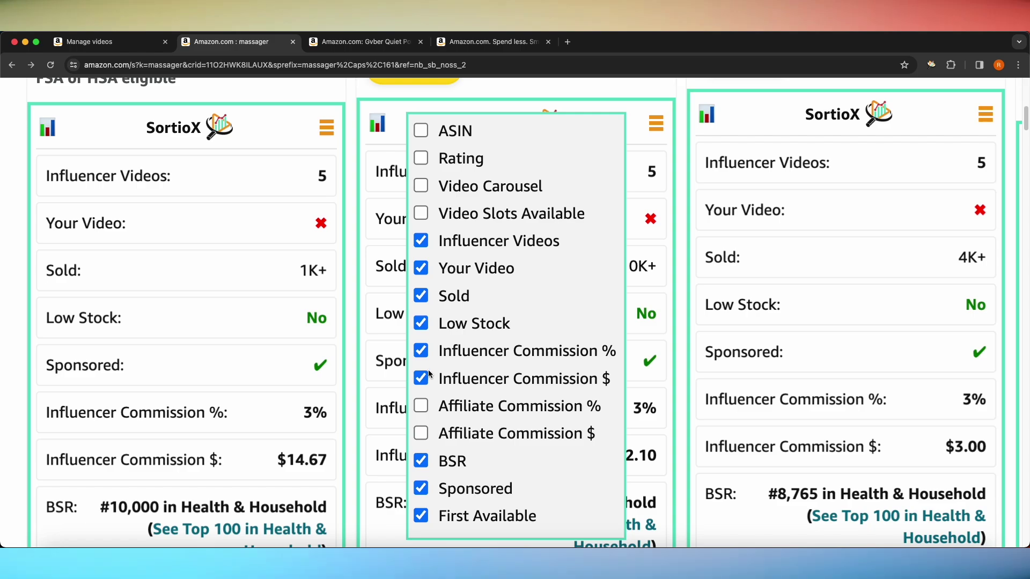
click(422, 130)
click(421, 159)
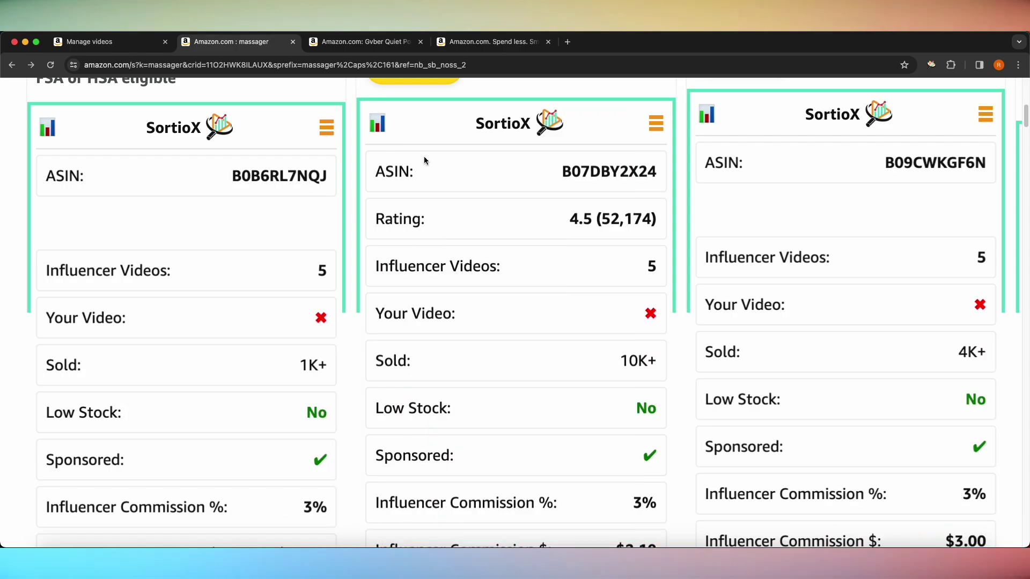